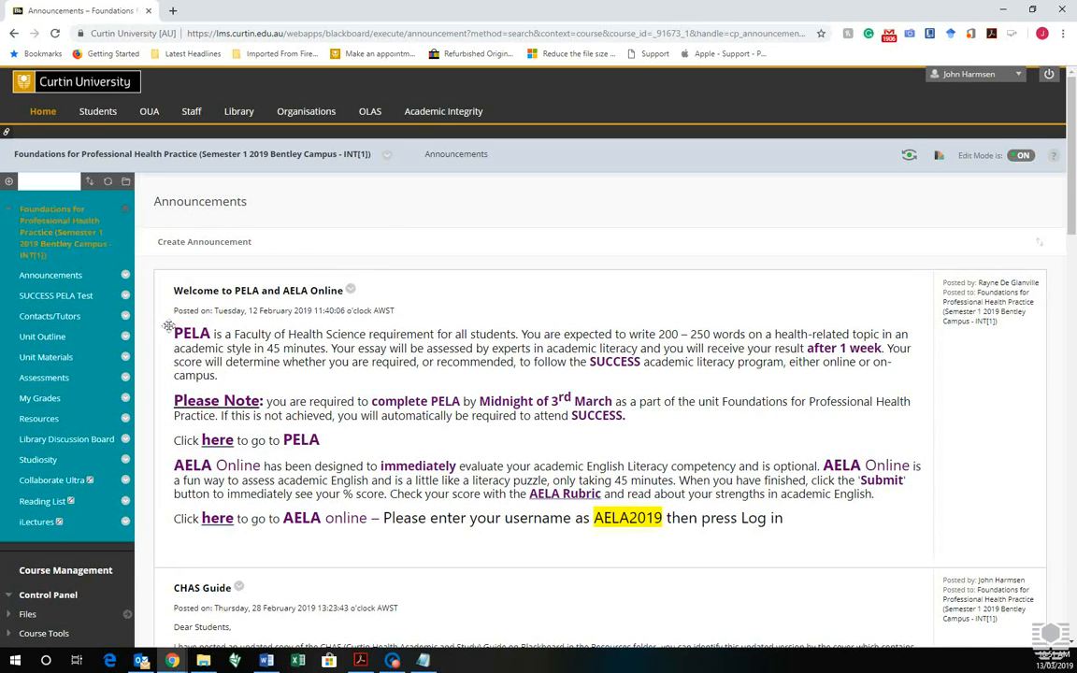
Open the CHAS_BOOKLET PDF from the unit's Resources page in Blackboard Learn
left_click(52, 422)
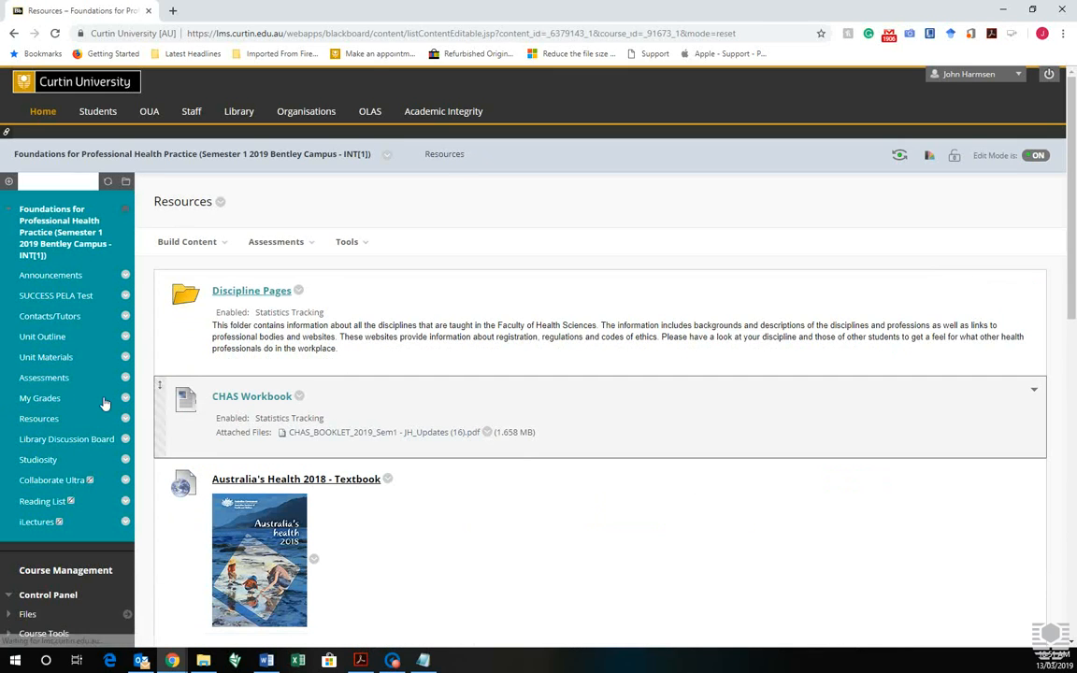
left_click(390, 436)
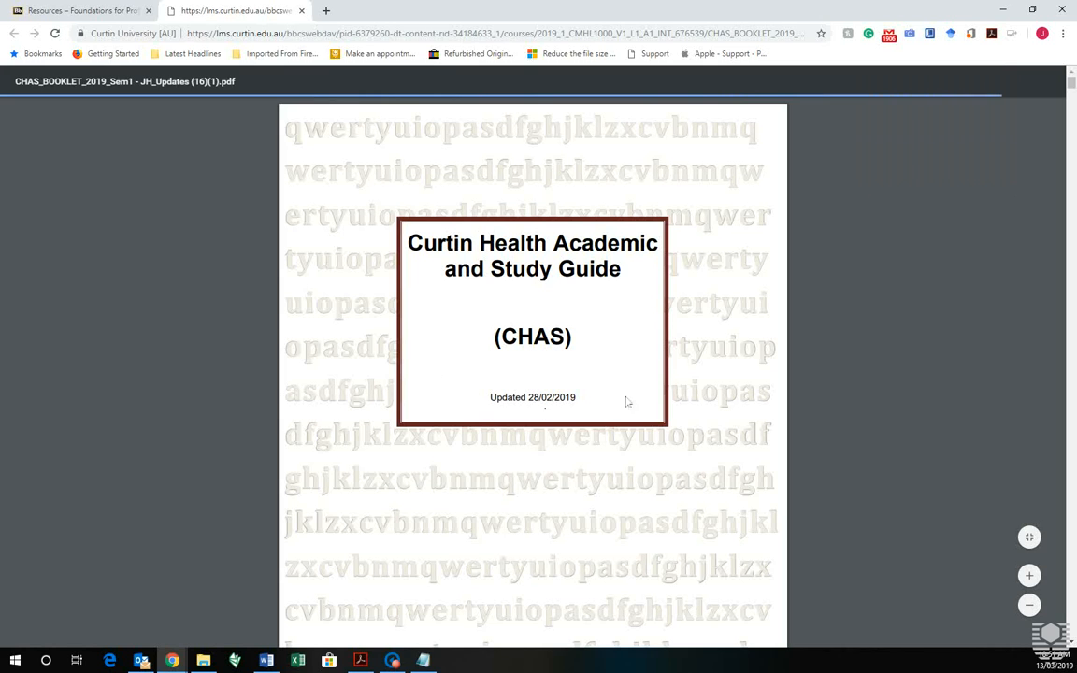
Scroll the CHAS booklet to the Appendix I example title page and detach it into its own window
left_click_drag(492, 402, 573, 404)
left_click(582, 404)
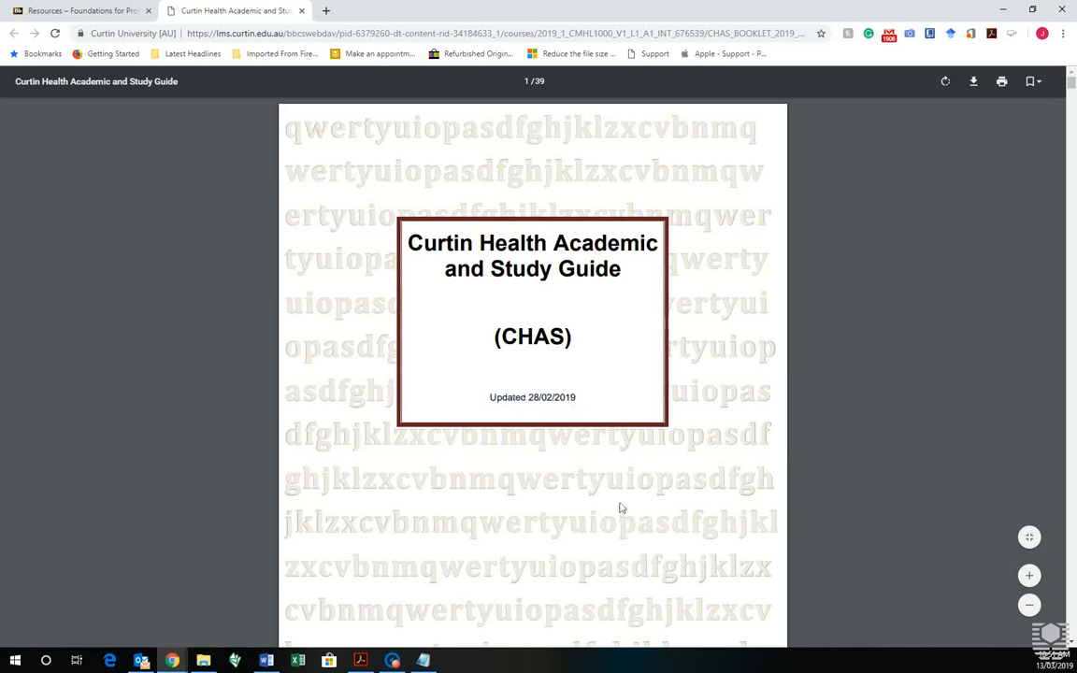
scroll(619, 514, "down", 5)
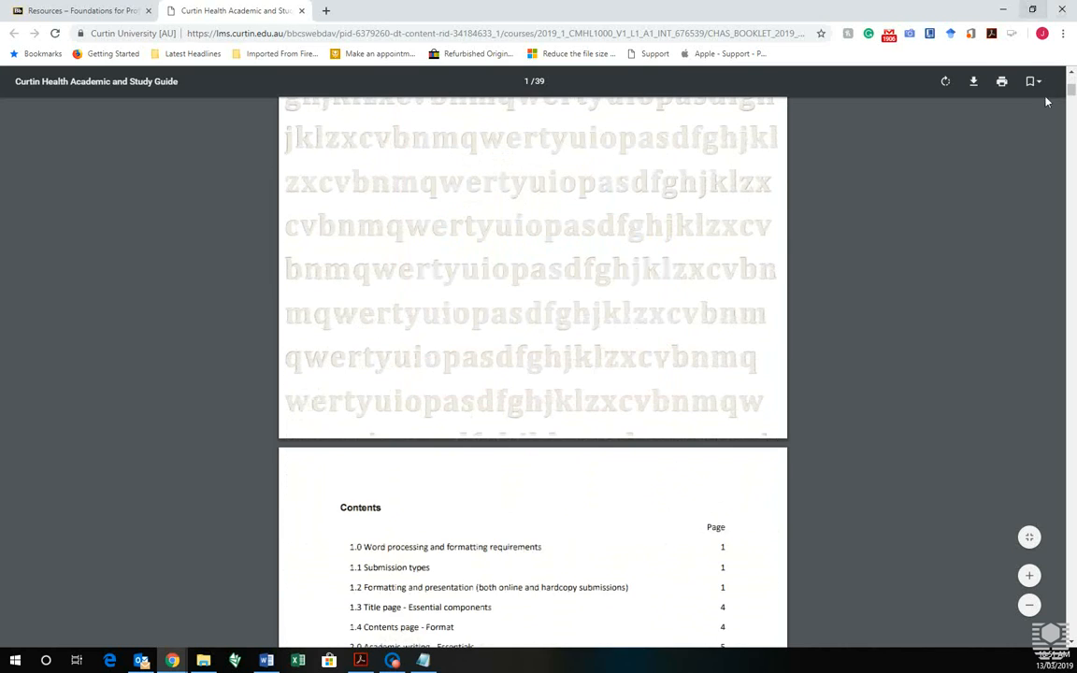
left_click_drag(1072, 91, 1061, 558)
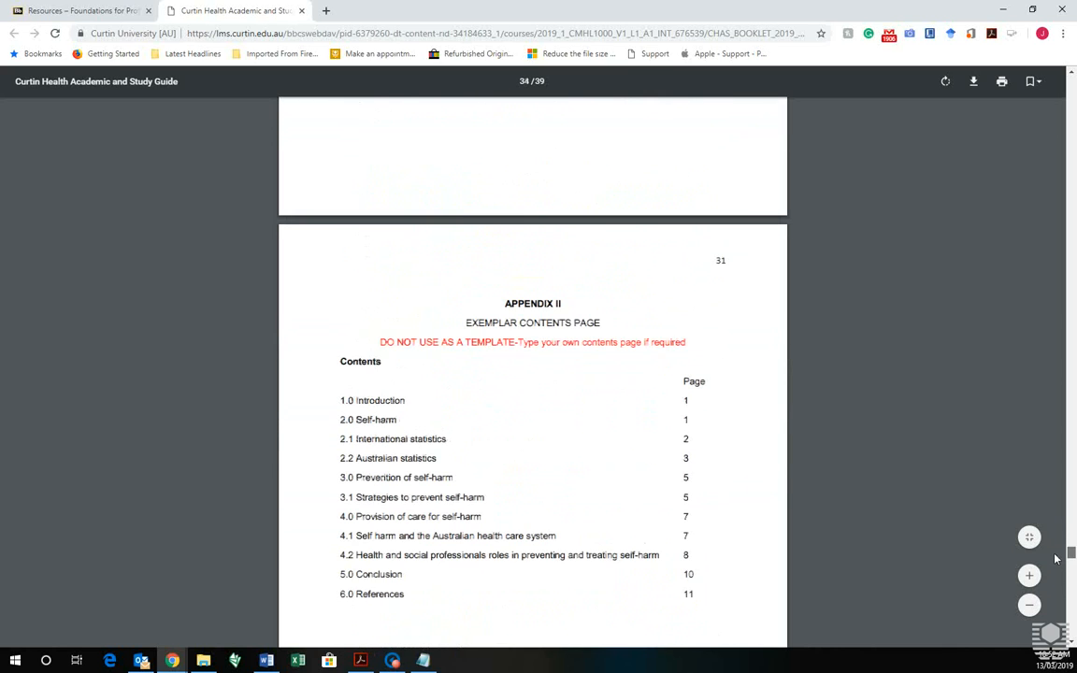
scroll(627, 423, "down", 1)
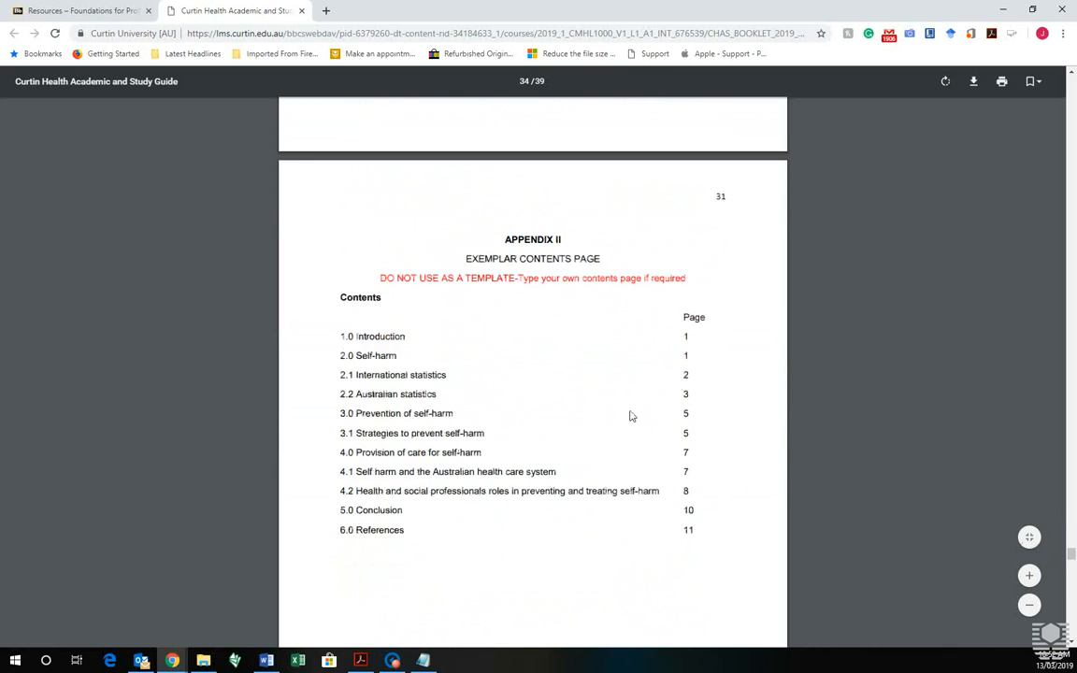
scroll(628, 416, "up", 6)
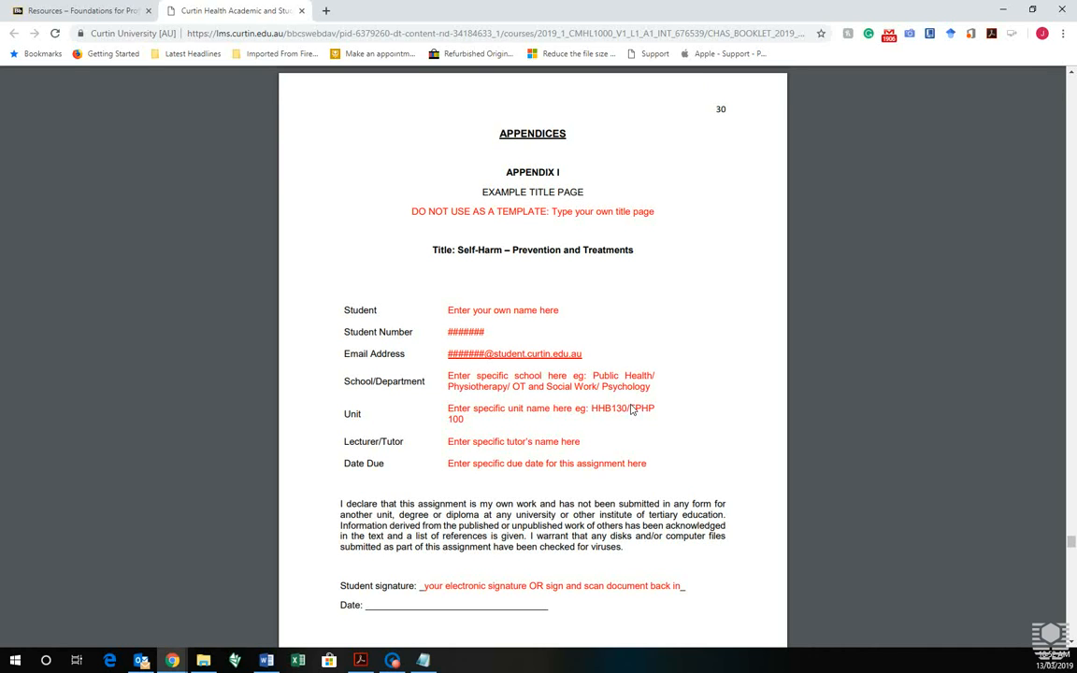
left_click_drag(214, 12, 0, 49)
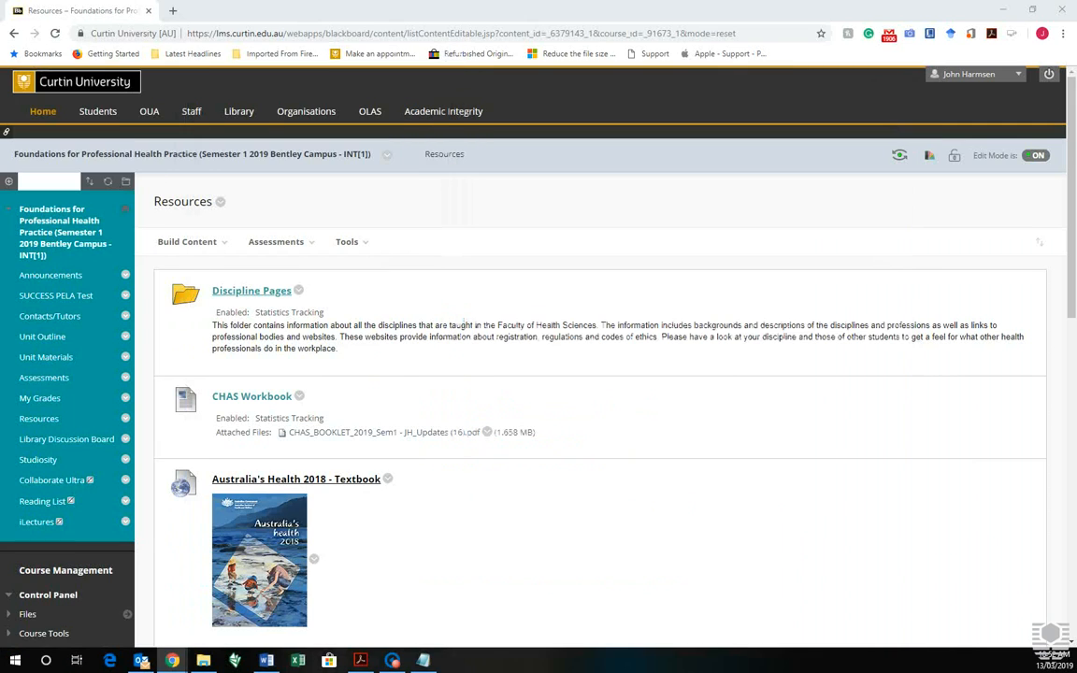
Minimise Blackboard and start a new blank Word Online document, Document 4
left_click(1003, 11)
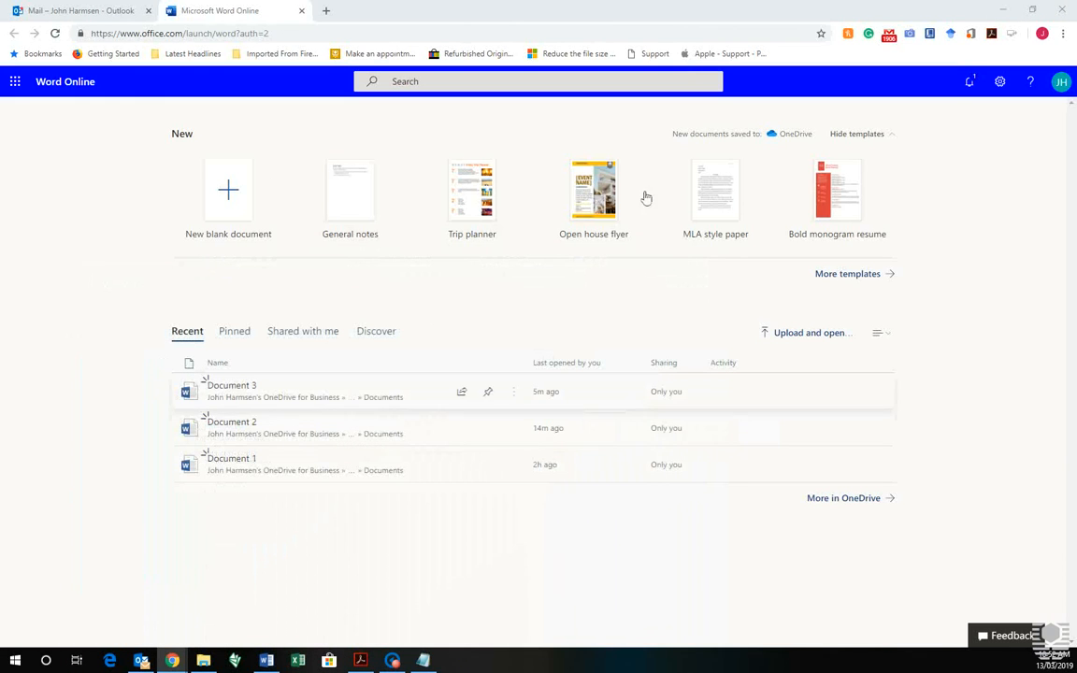
left_click(235, 199)
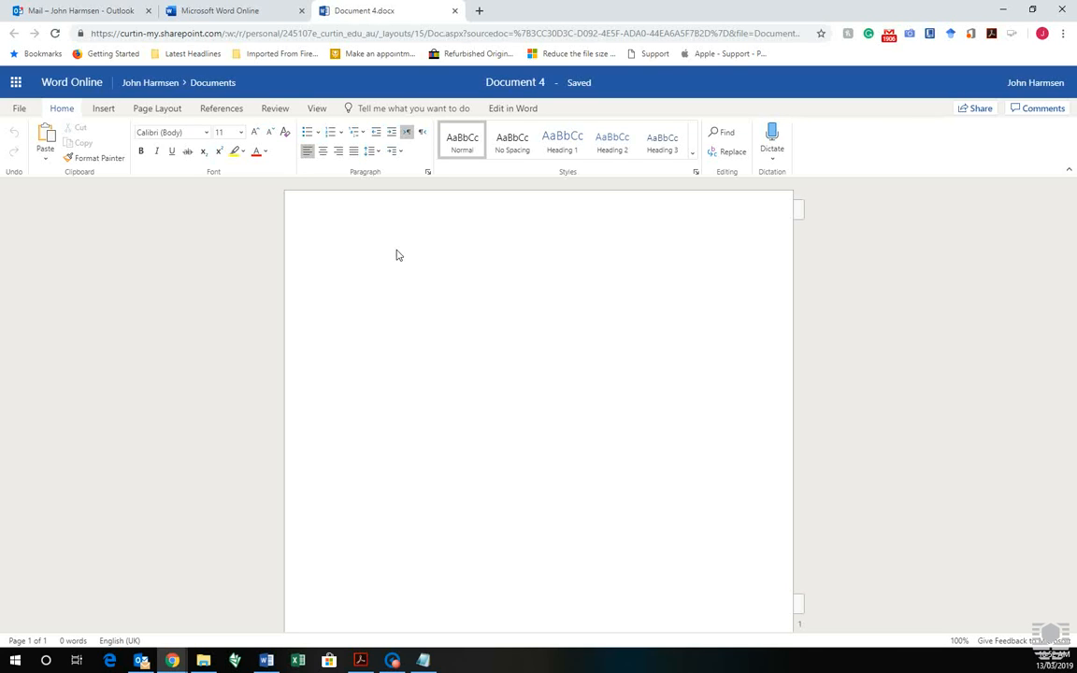
Type a centred, bold 'Title' as the first line and select it
left_click(324, 152)
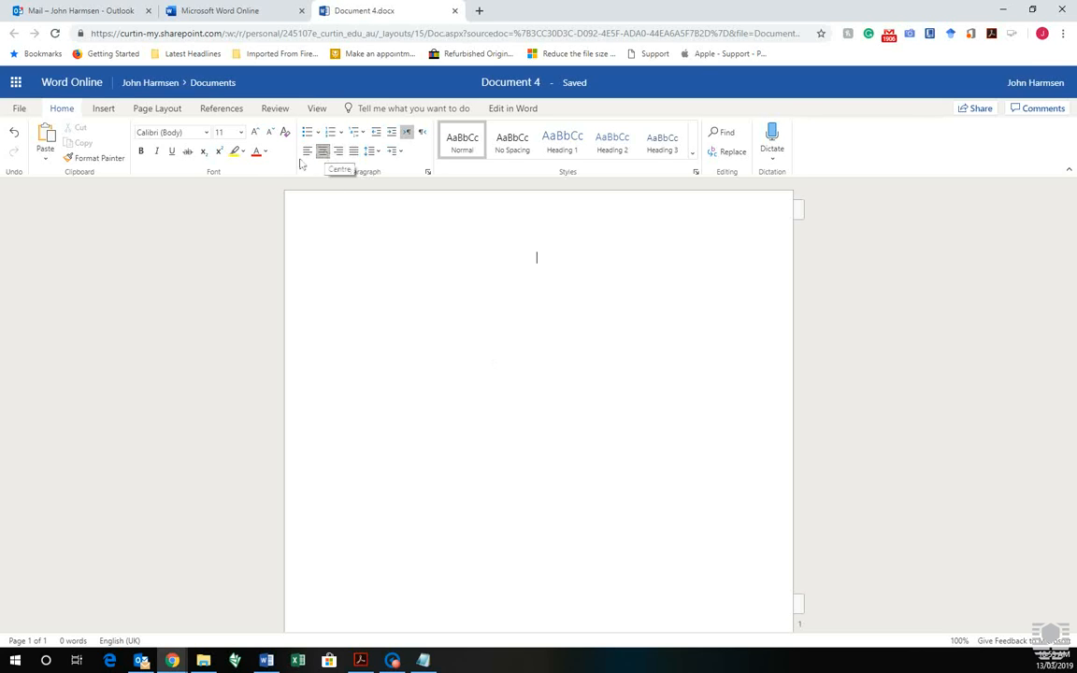
left_click(146, 153)
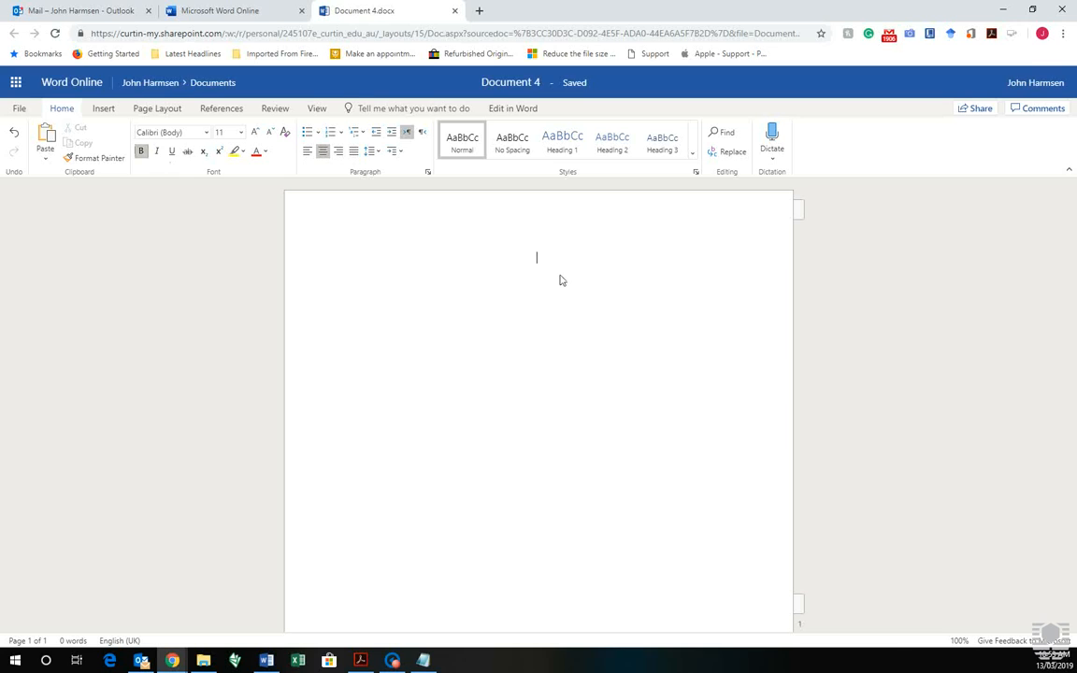
type("Title")
double_click(534, 258)
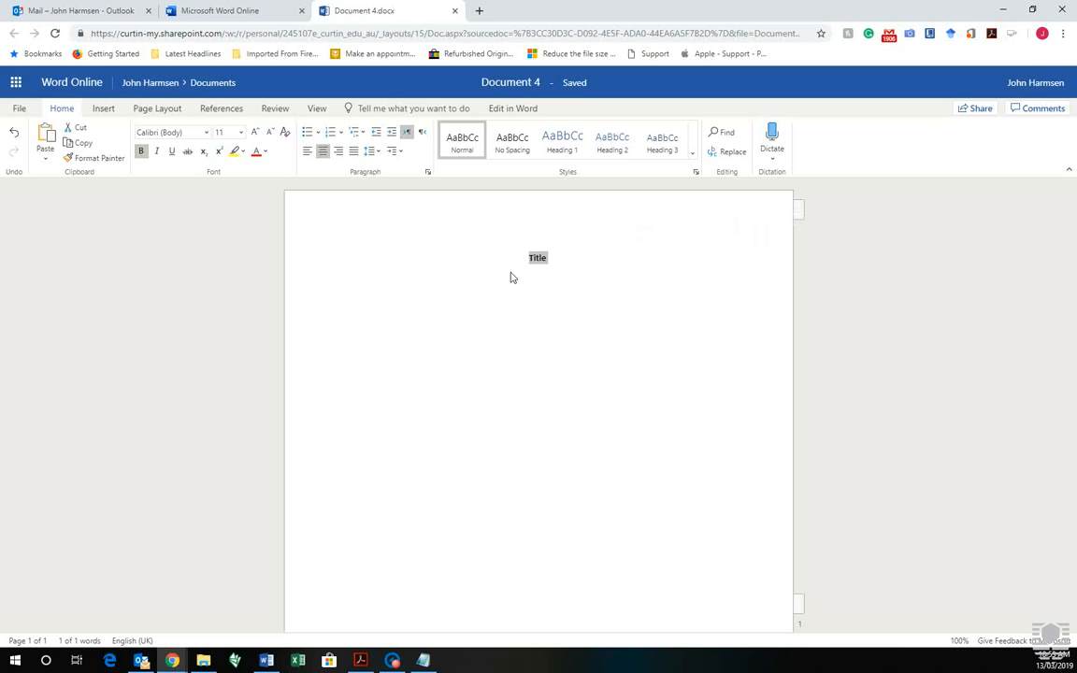
Try the title in Arial 15, then in Times New Roman 12
left_click(207, 133)
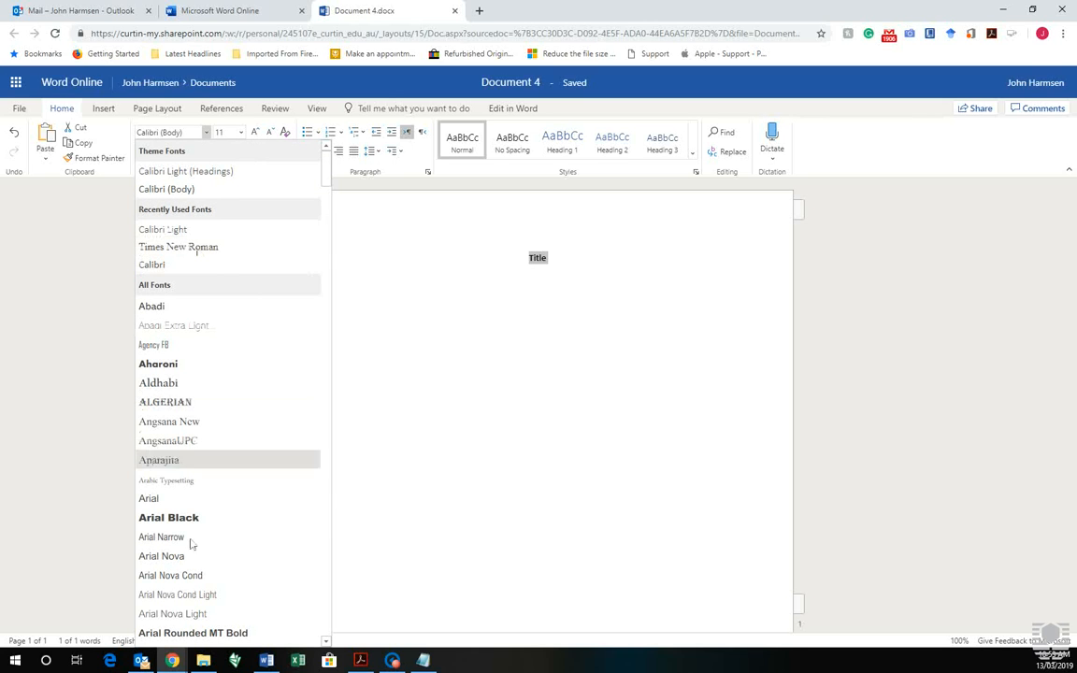
left_click(152, 499)
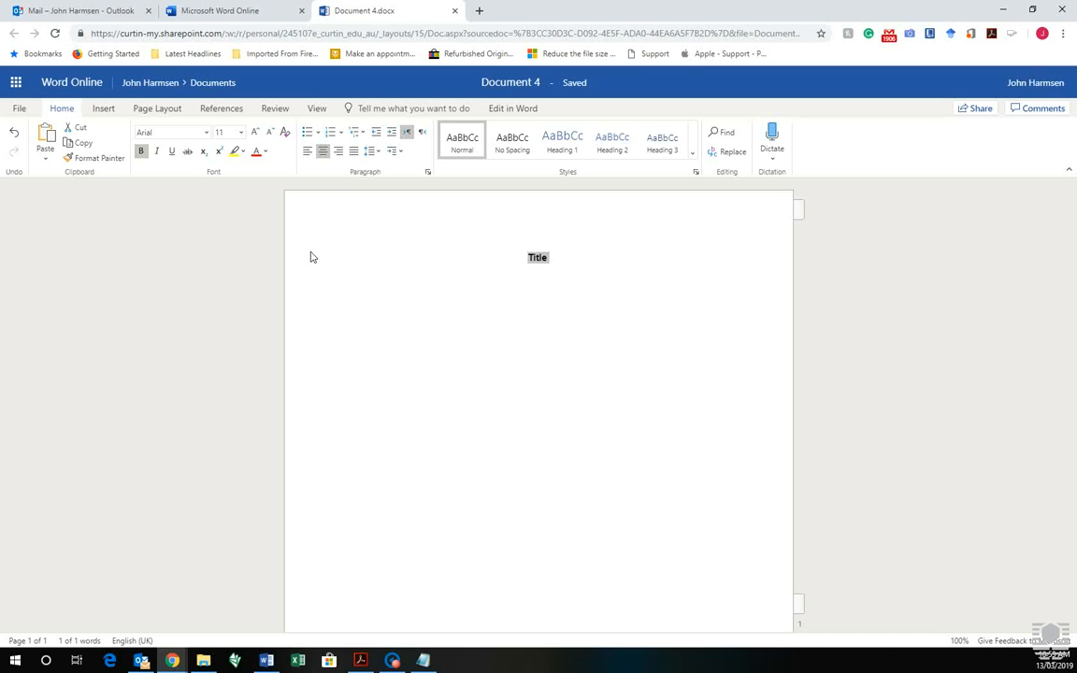
left_click(222, 133)
type("15")
double_click(206, 136)
left_click(205, 135)
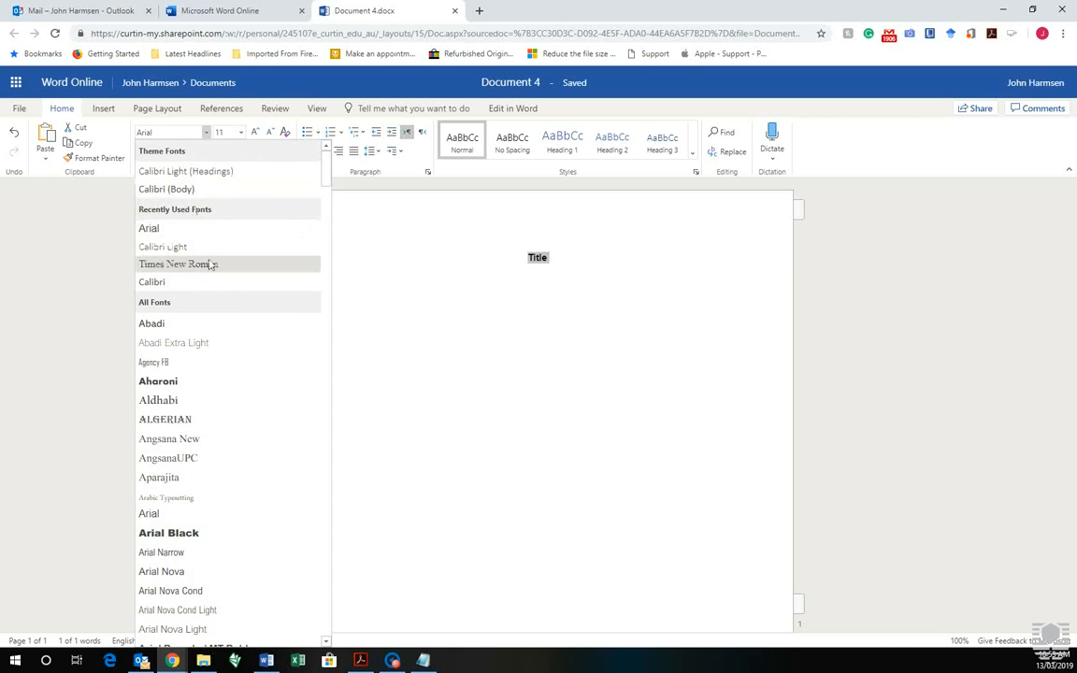
left_click(211, 265)
left_click(240, 134)
left_click(208, 209)
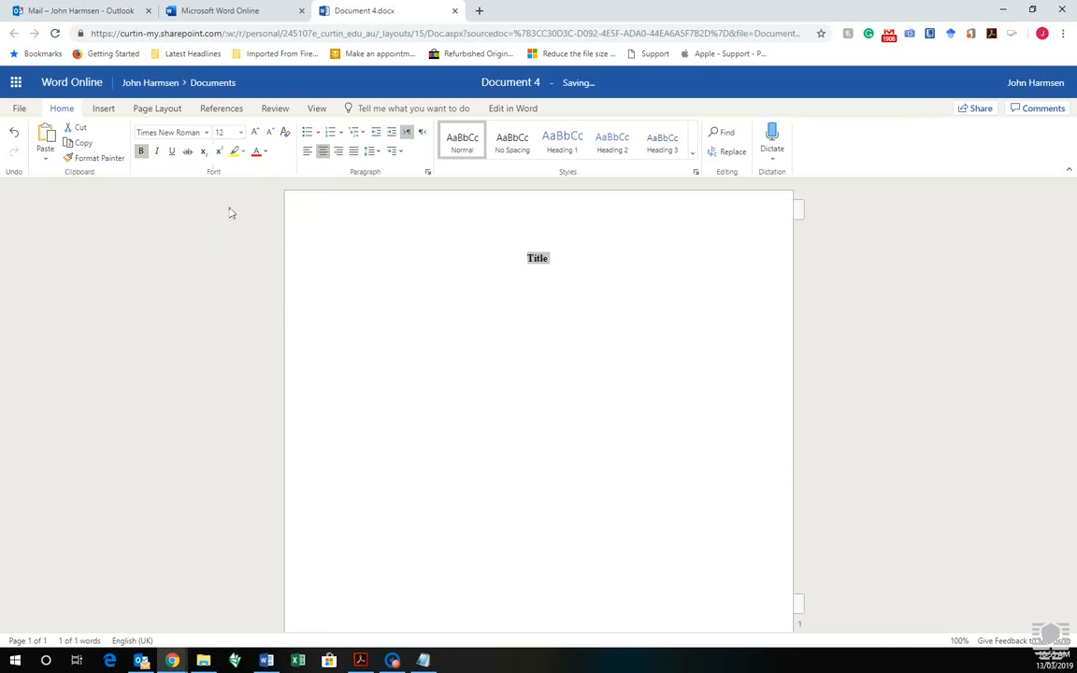
Reselect the title and settle on Arial size 11
left_click(563, 267)
left_click_drag(564, 267, 478, 234)
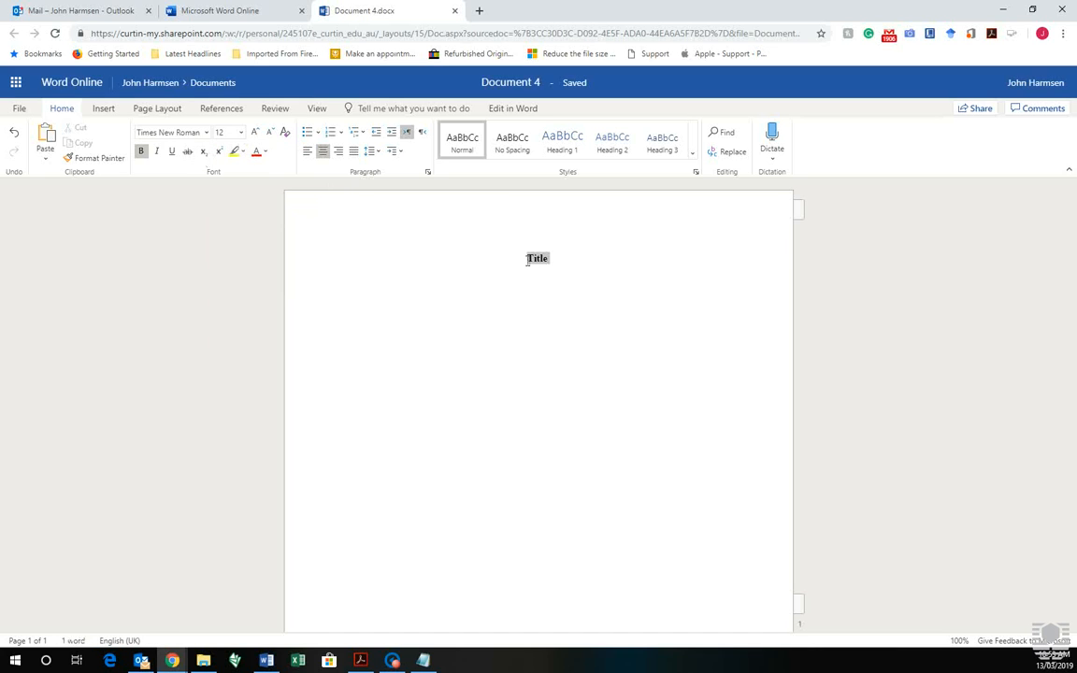
left_click(206, 136)
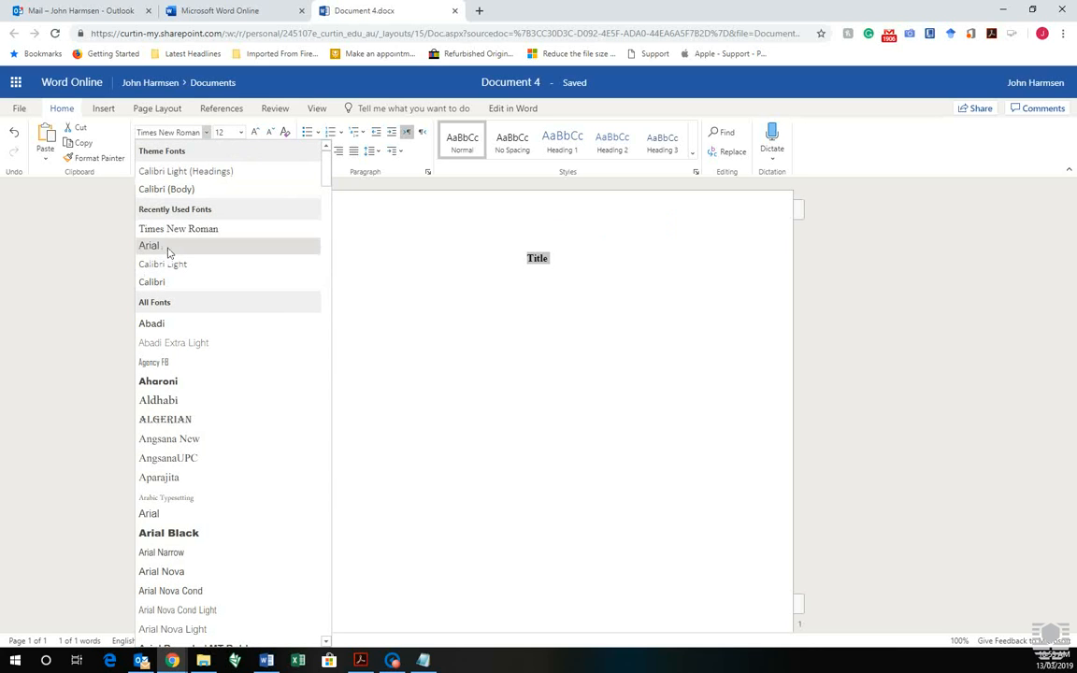
left_click(178, 247)
left_click(219, 132)
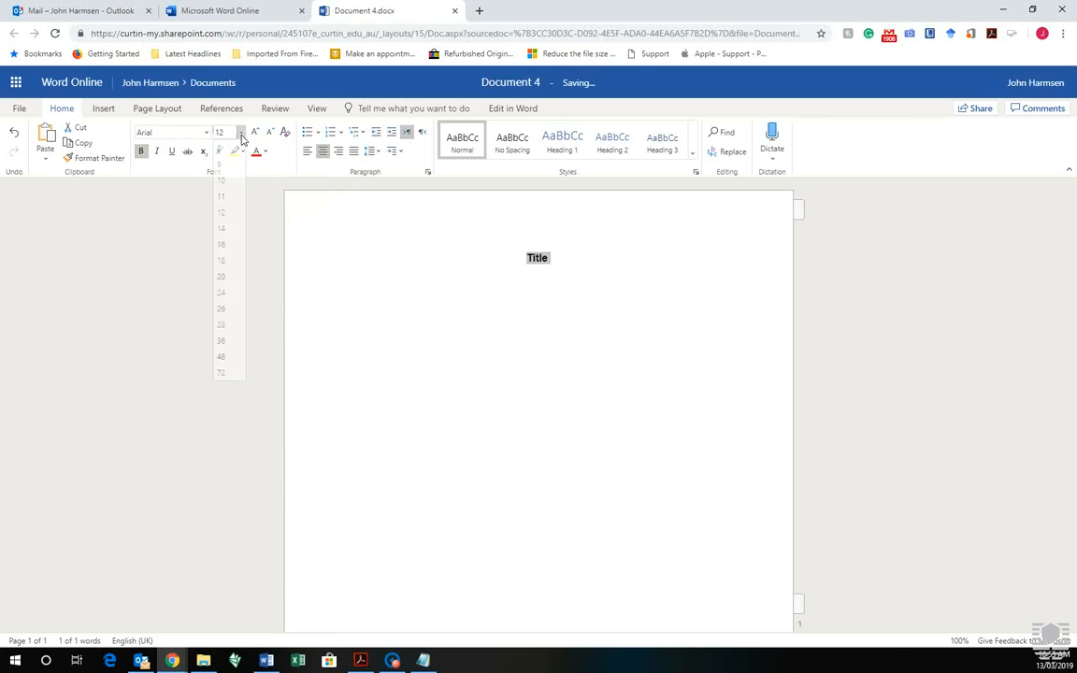
left_click(225, 198)
left_click(568, 263)
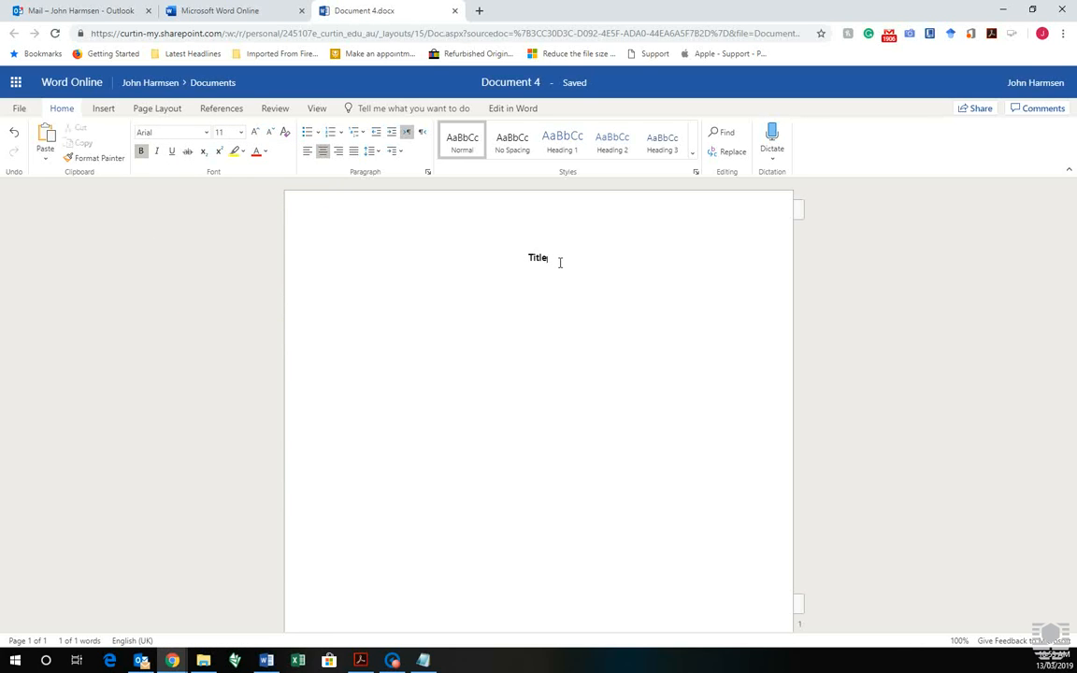
Complete the title as 'Title: Glaucoma Prevention and Treatment in Australia', fixing the typos
type(":")
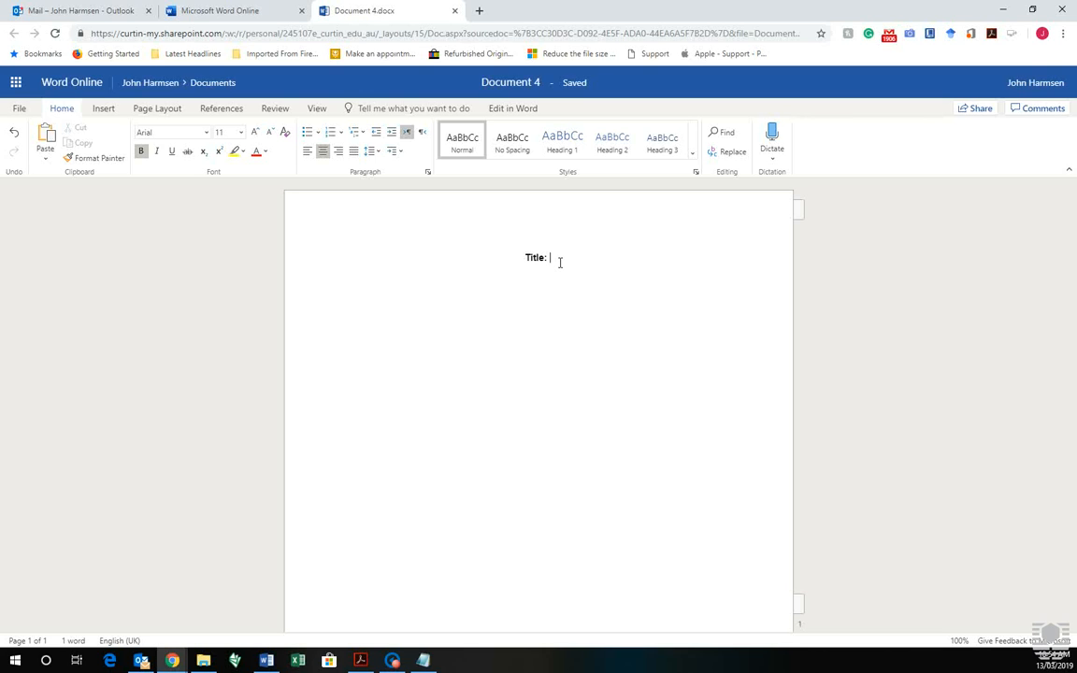
type("G")
type("laucoma")
type("Prwe")
key("BackSpace")
key("BackSpace")
type("eventiona nd")
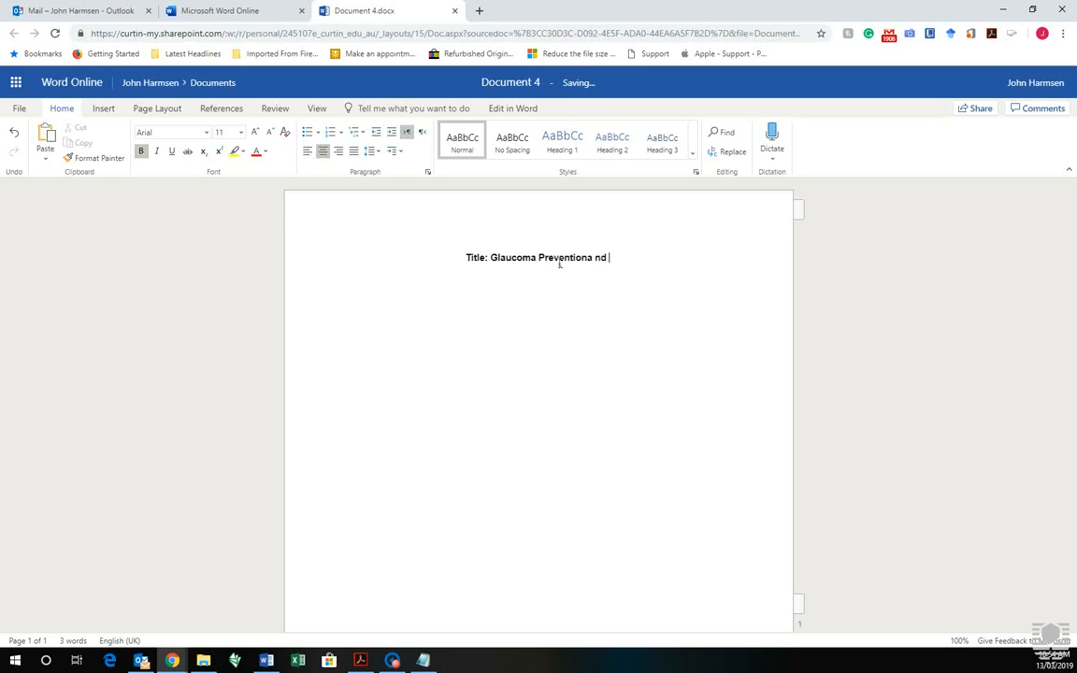
key("BackSpace")
key("BackSpace")
key("BackSpace")
type("and Treatment in Australia")
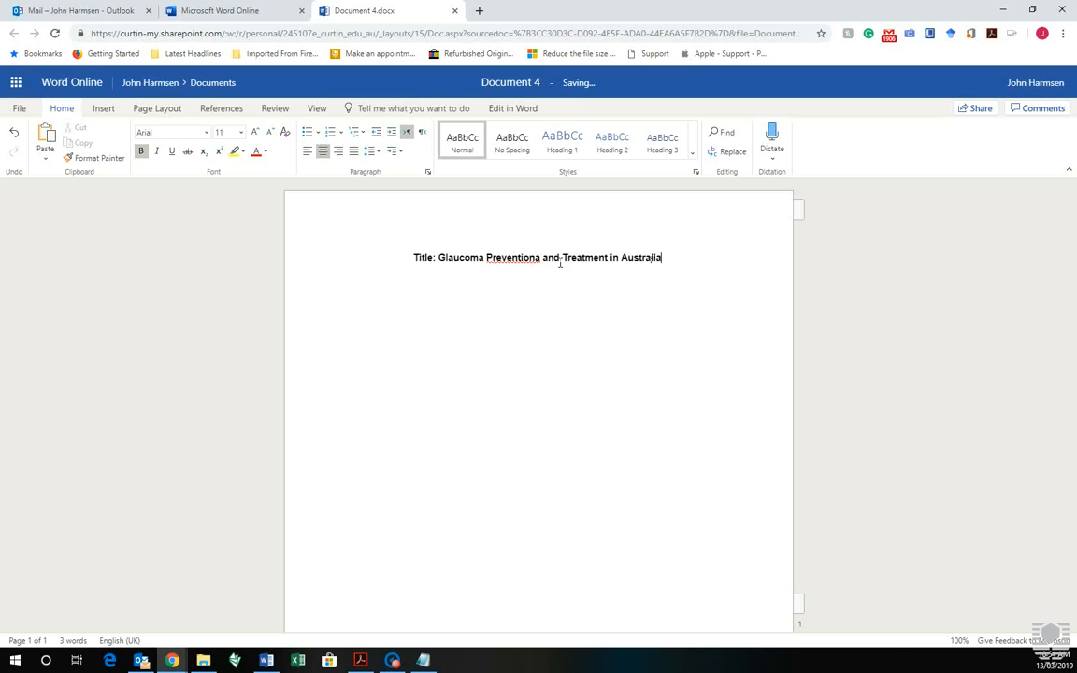
right_click(488, 260)
left_click(517, 272)
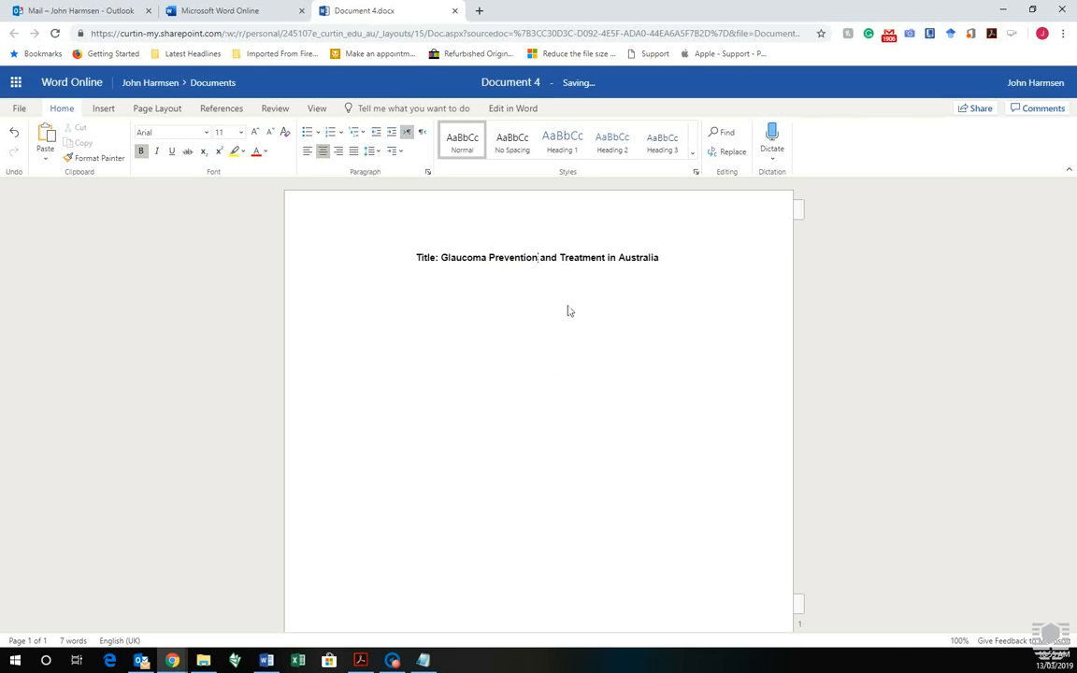
Add a new empty line beneath the finished title
left_click_drag(658, 258, 399, 274)
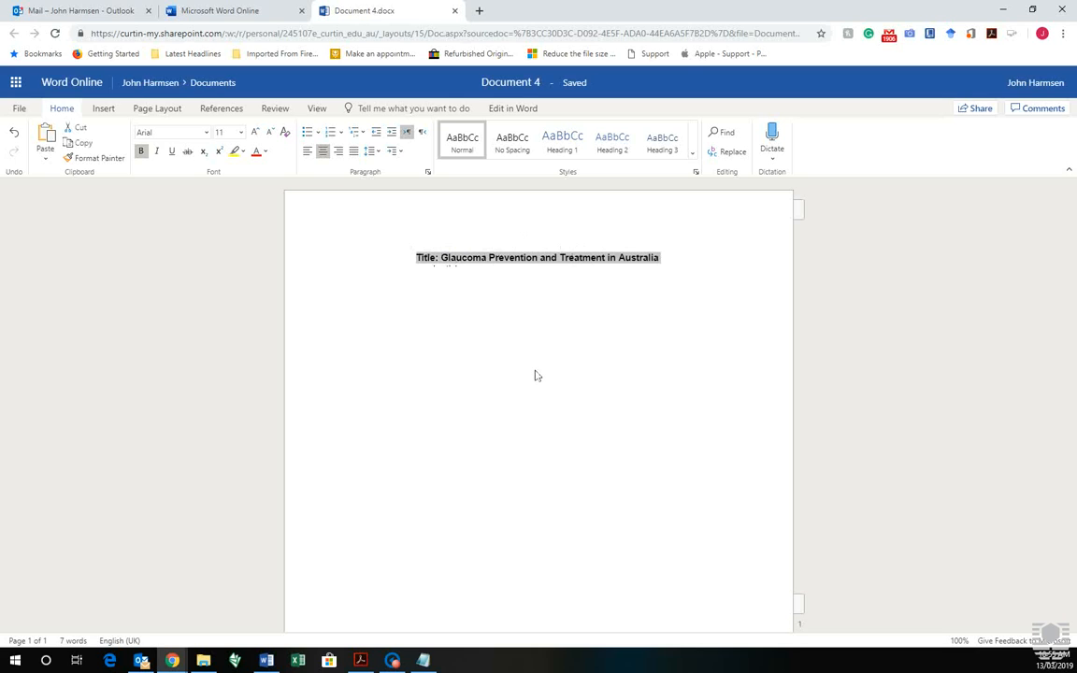
left_click(460, 285)
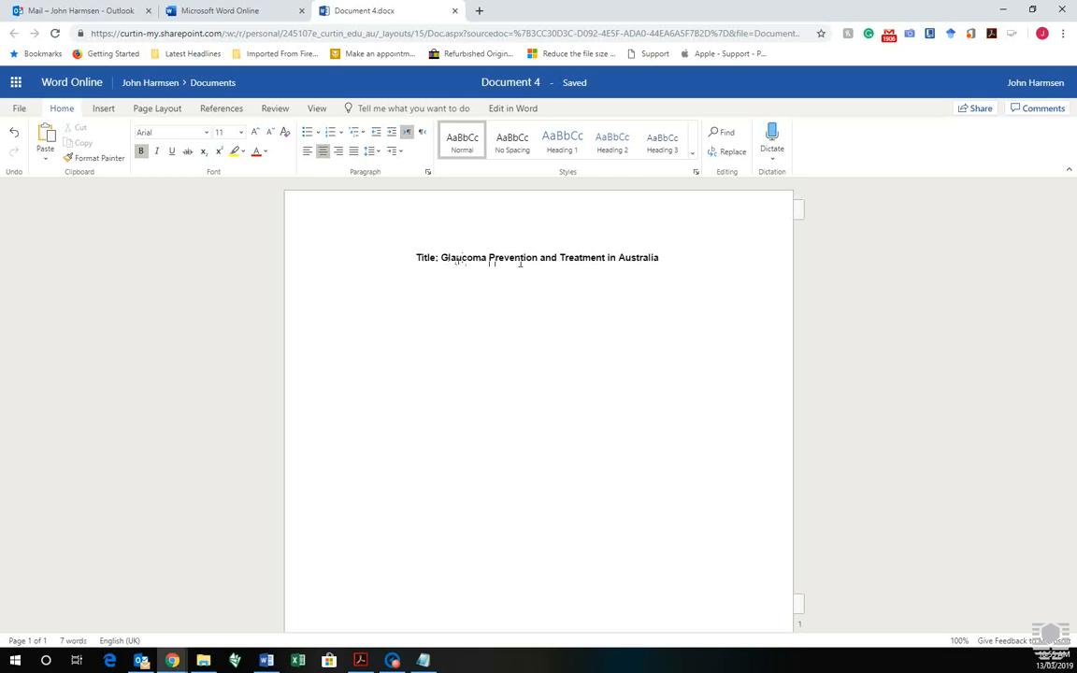
left_click_drag(666, 263, 651, 264)
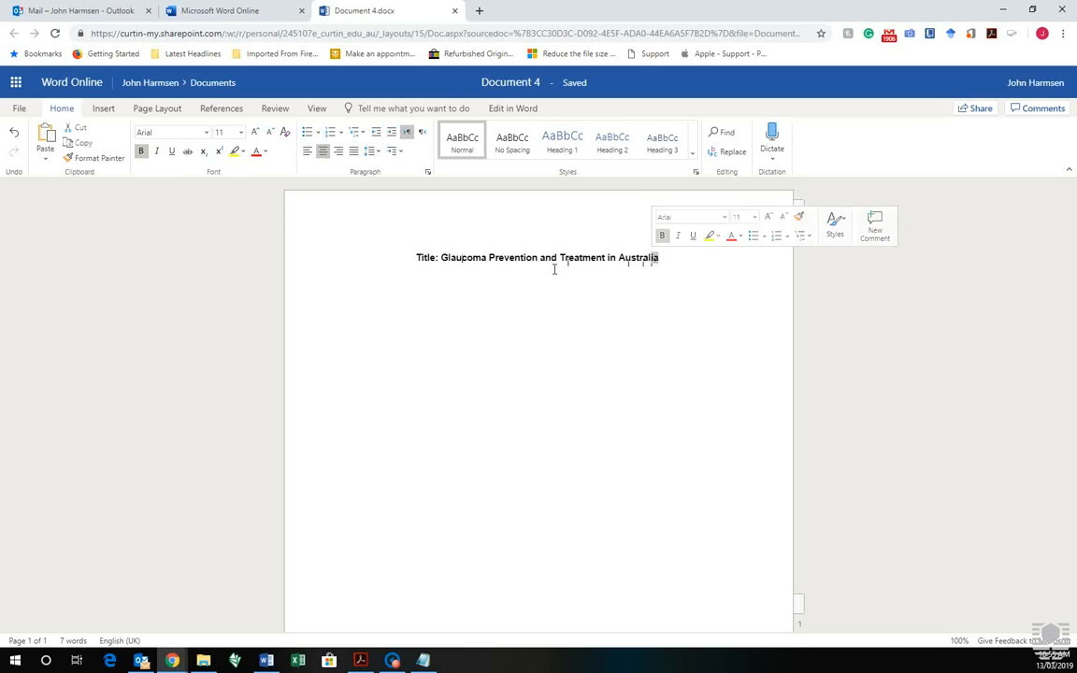
left_click(503, 263)
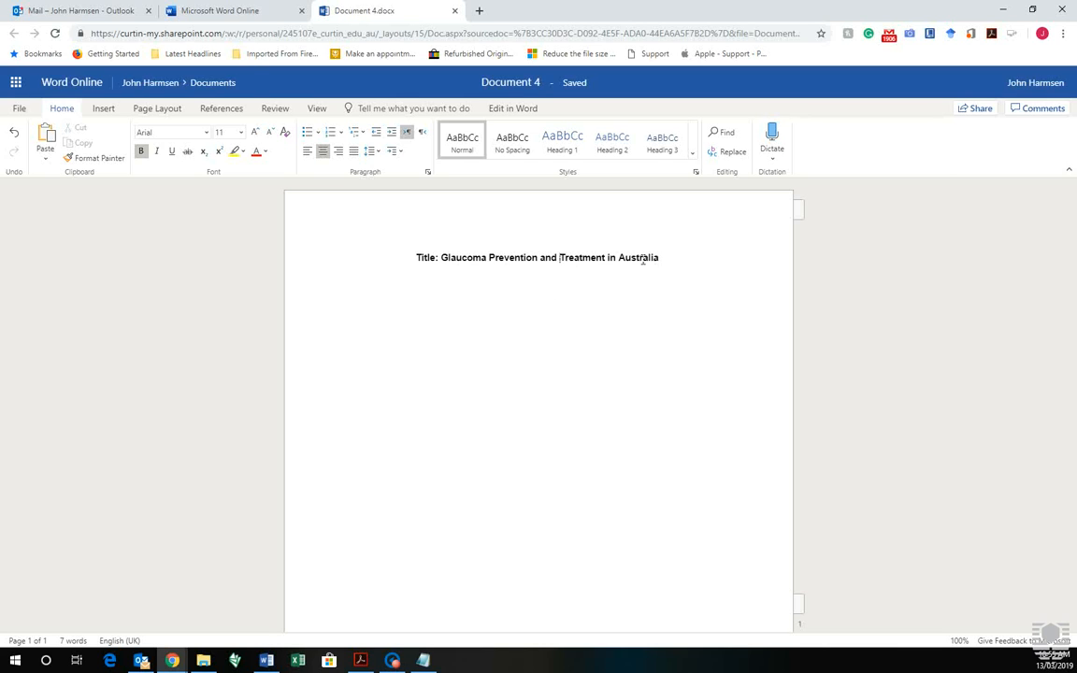
left_click_drag(620, 264, 625, 263)
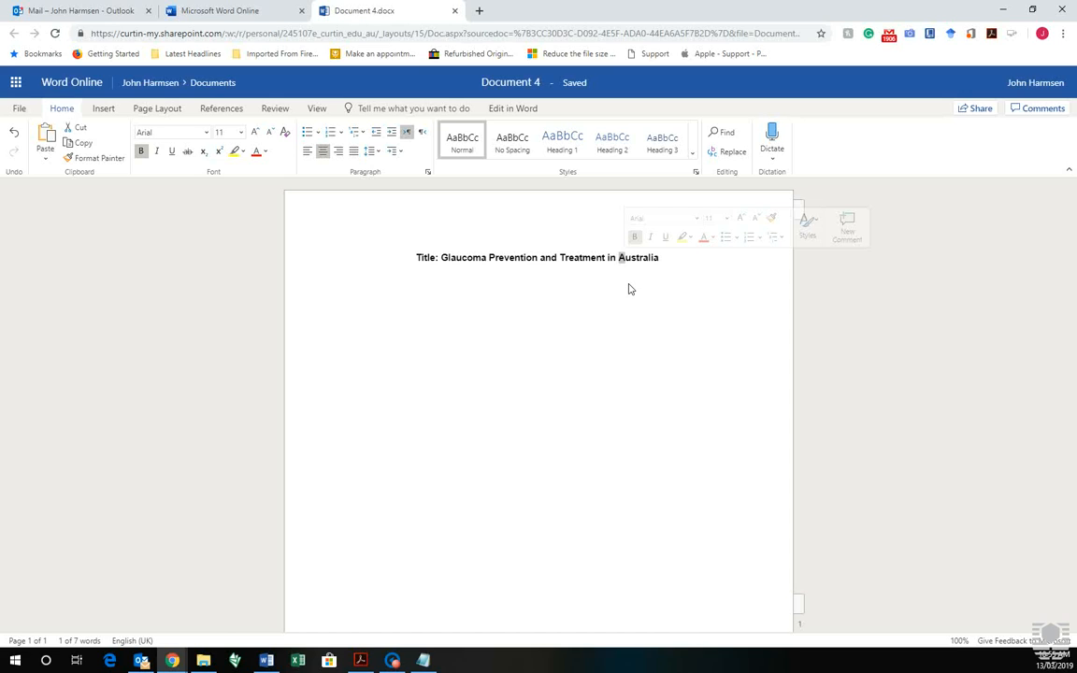
left_click(664, 264)
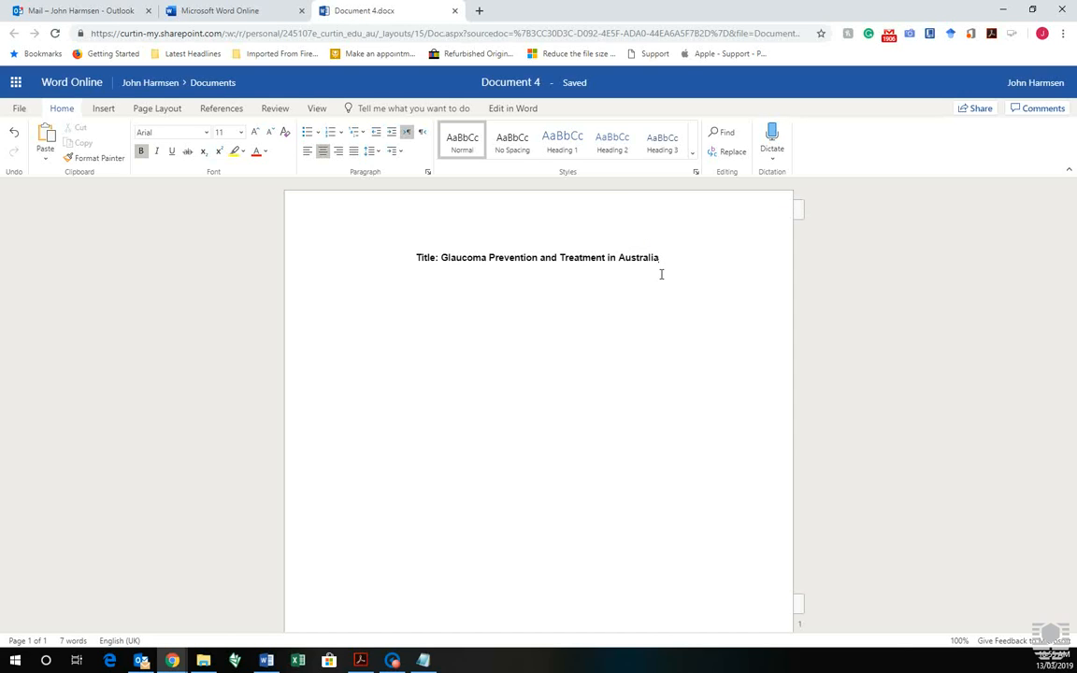
key("Return")
Left-align the new line and check the student name field on the example title page
left_click(308, 154)
left_click_drag(0, 164, 368, 1)
left_click_drag(344, 309, 384, 318)
left_click(383, 319)
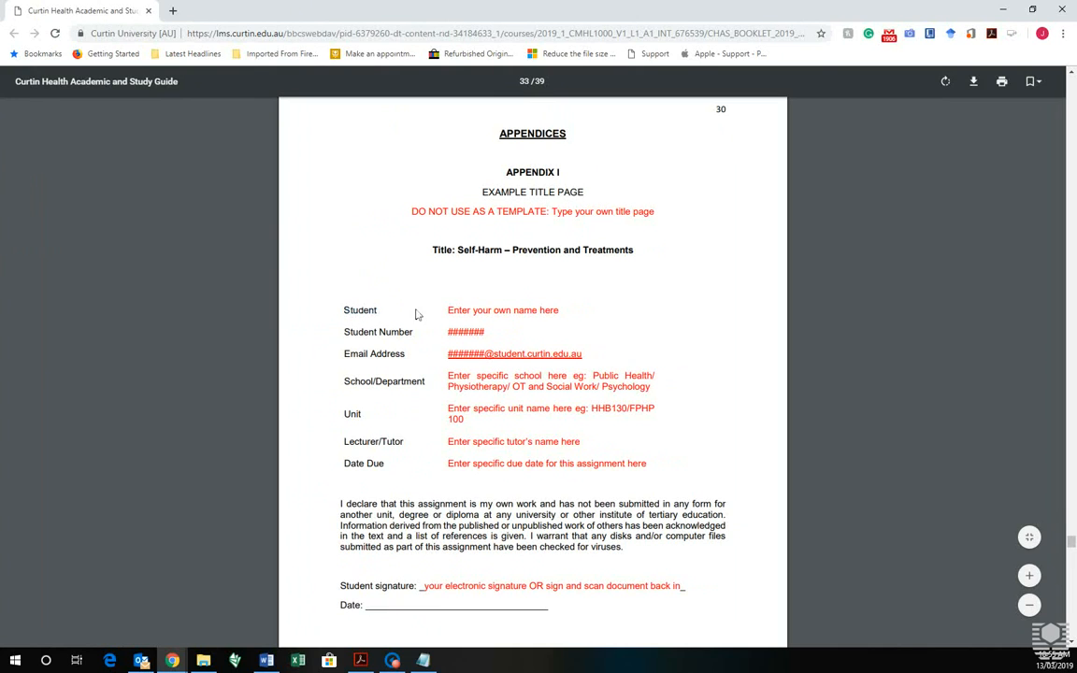
left_click_drag(449, 309, 580, 322)
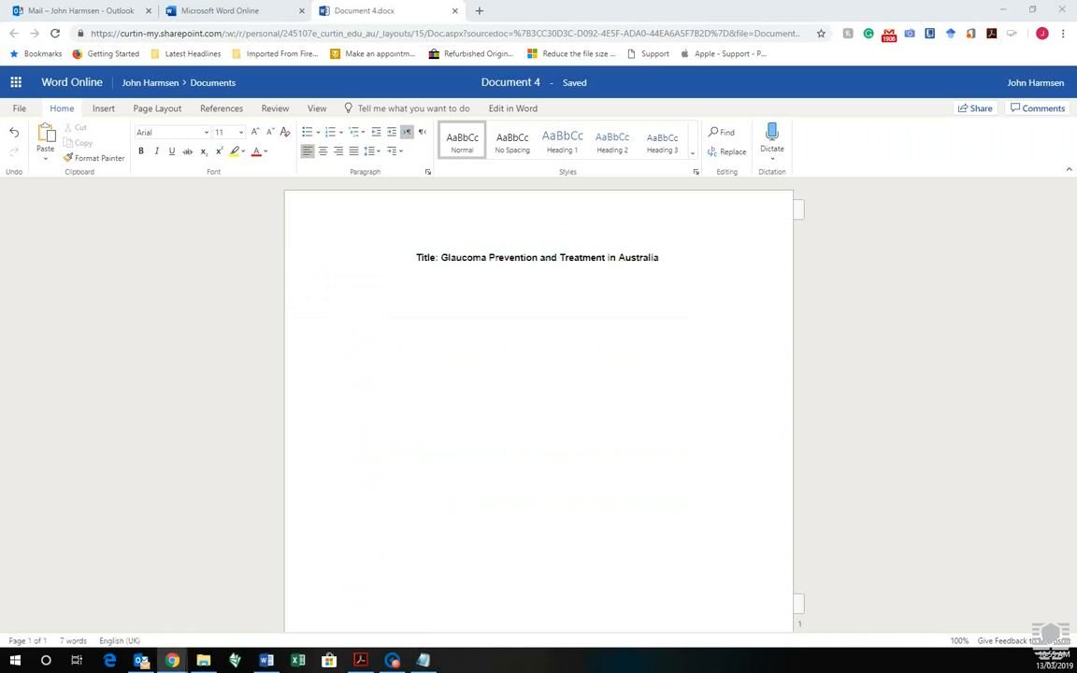
Add Student and Student Number lines with the student's name and ID, starting an Email Address line
left_click(354, 312)
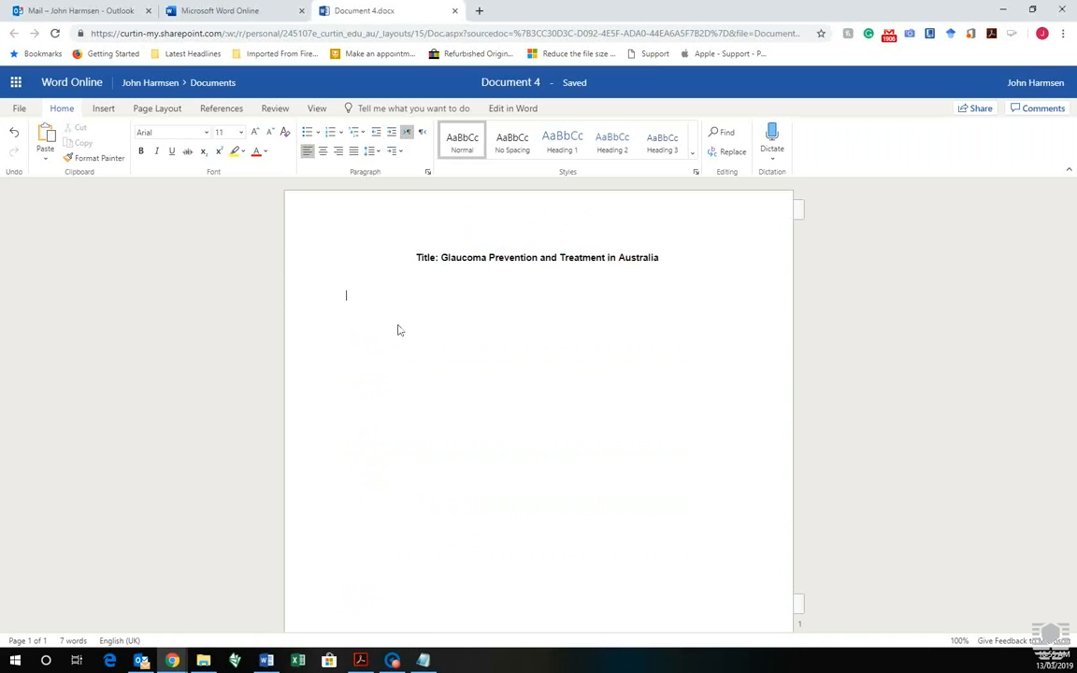
type("Student")
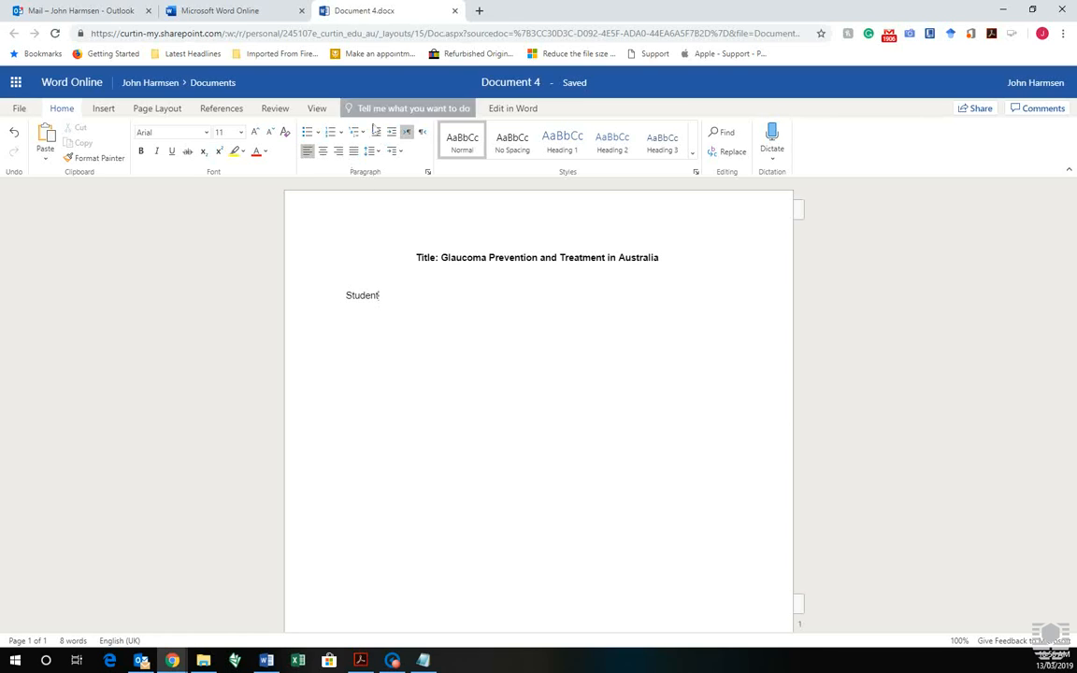
left_click(391, 132)
left_click(376, 132)
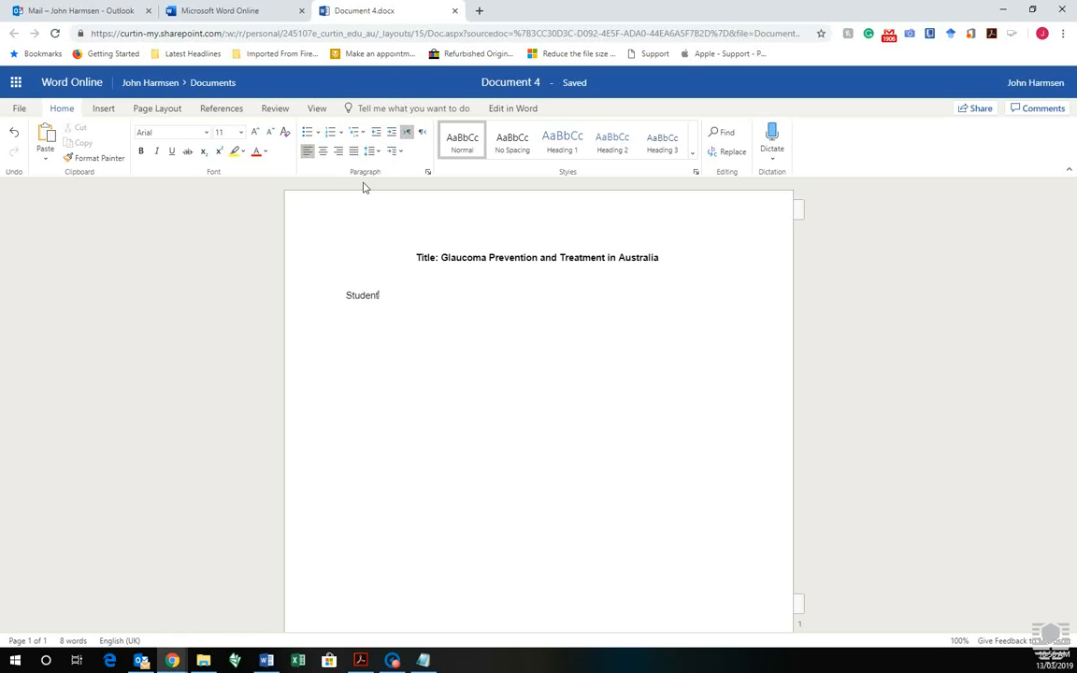
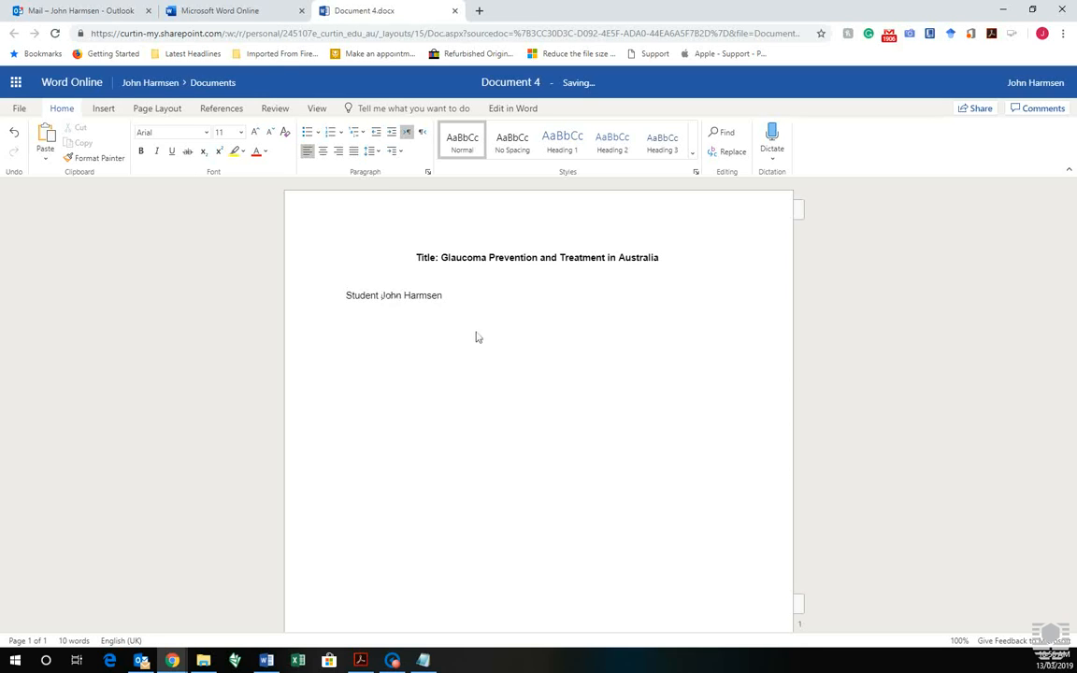
key("Return")
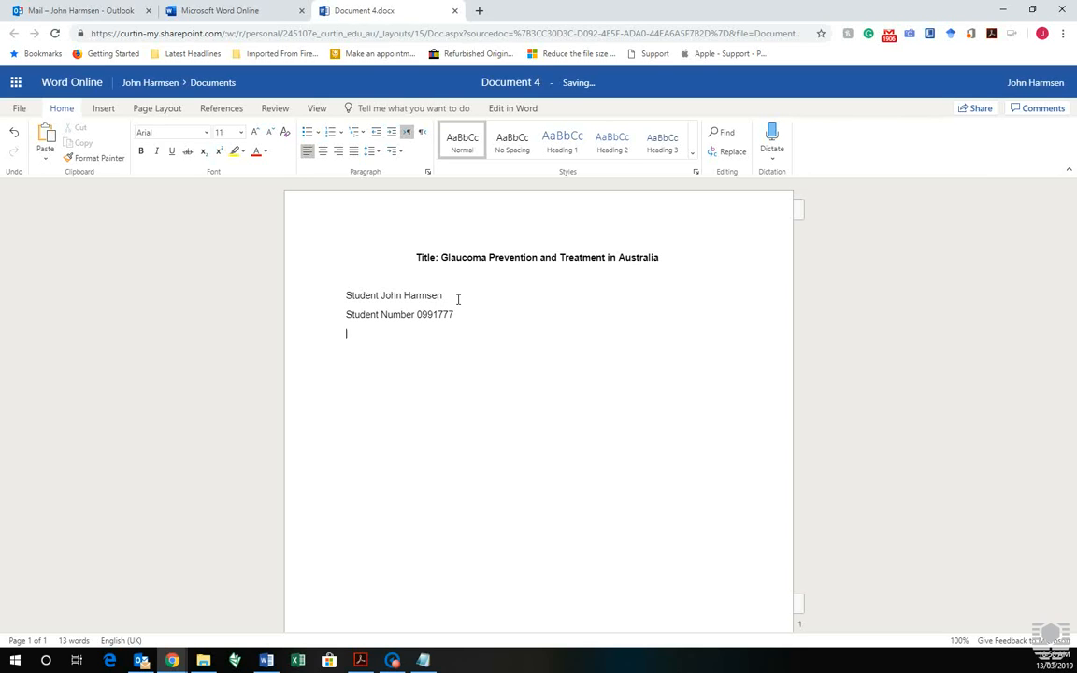
Finish the student's university e-mail address so it becomes a link
key("BackSpace")
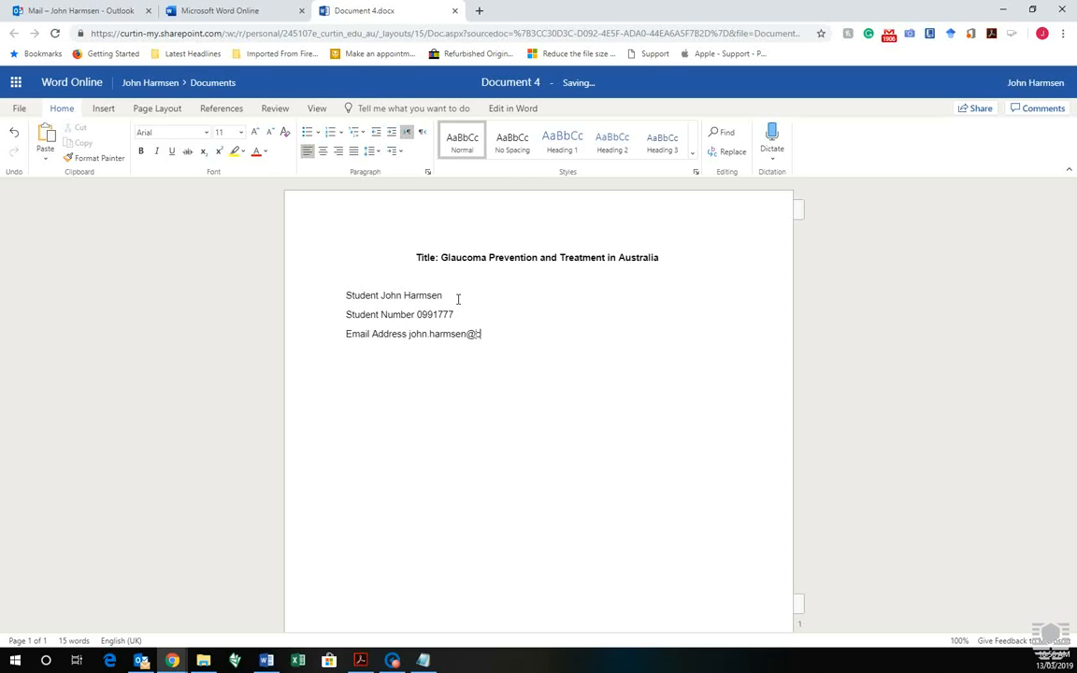
key("Return")
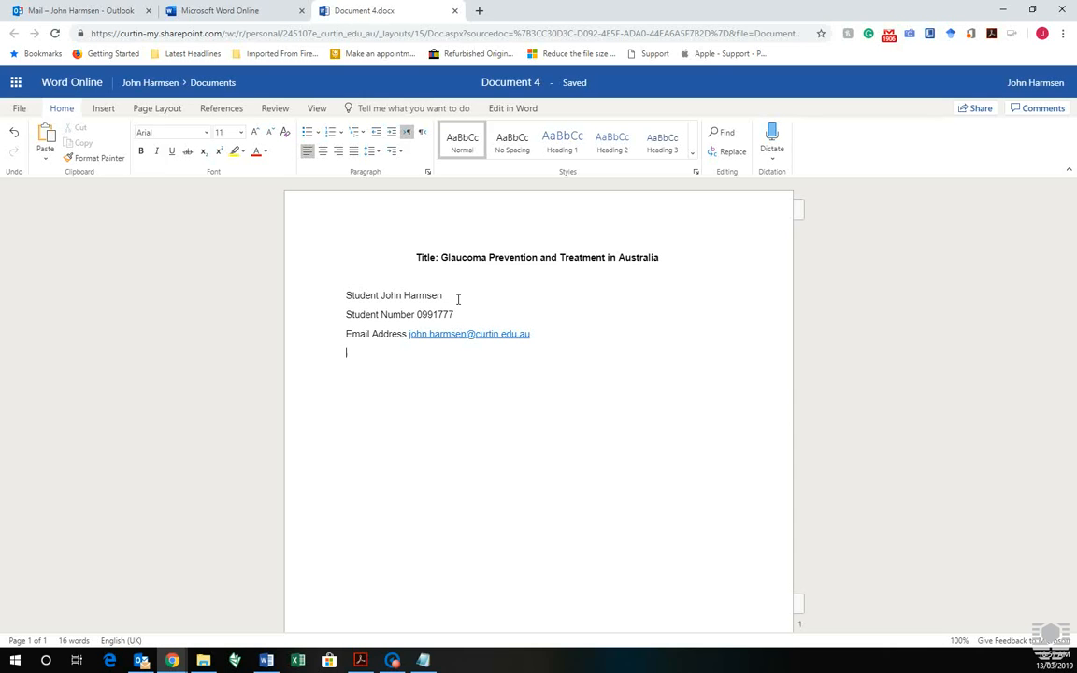
Add the School/ Department line for Occupational Therapy and Social Work, then a Unit CMHL1000 line
type("School: Depar")
key("BackSpace")
key("BackSpace")
key("BackSpace")
key("BackSpace")
type("epartment")
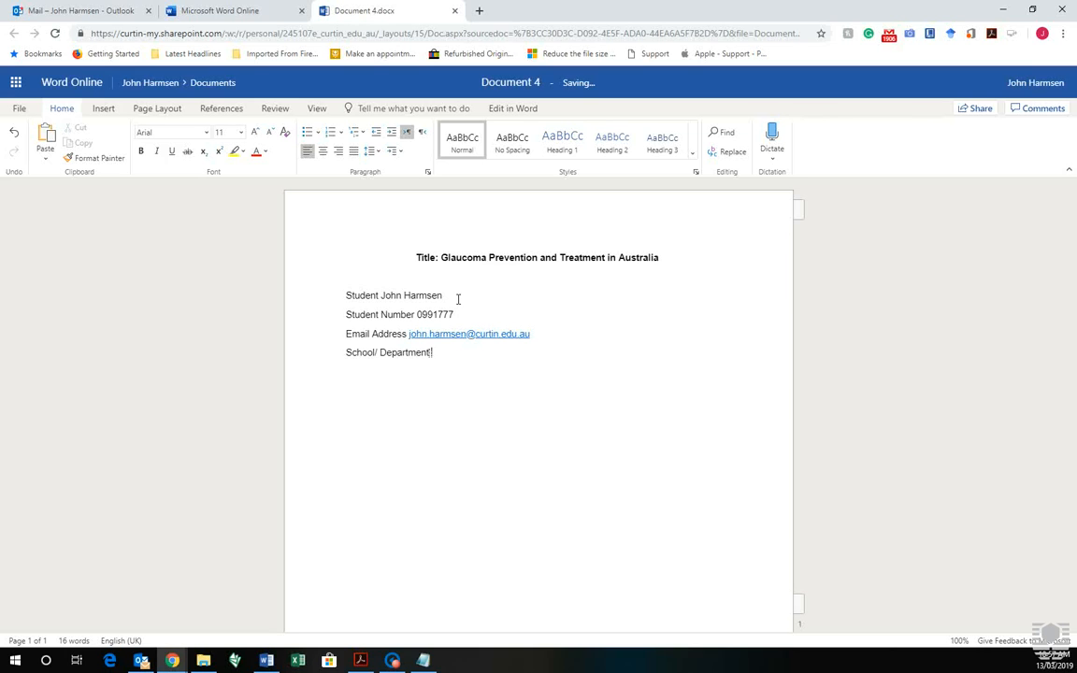
type(":  School of Occupatiobna")
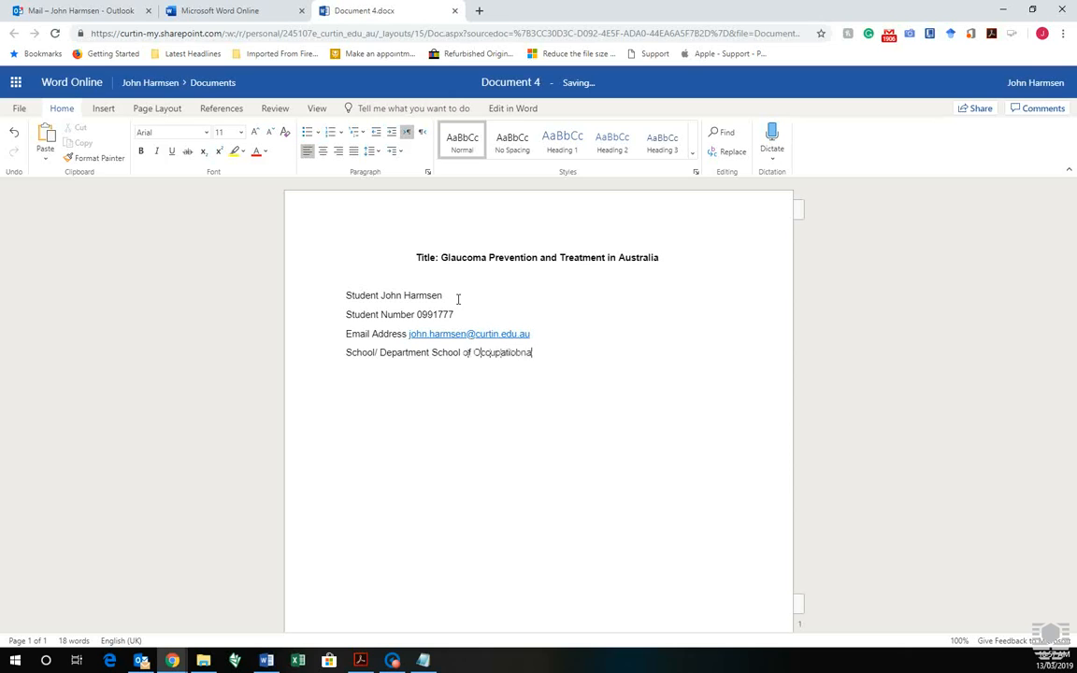
type("l Therapy and Social Work")
key("Return")
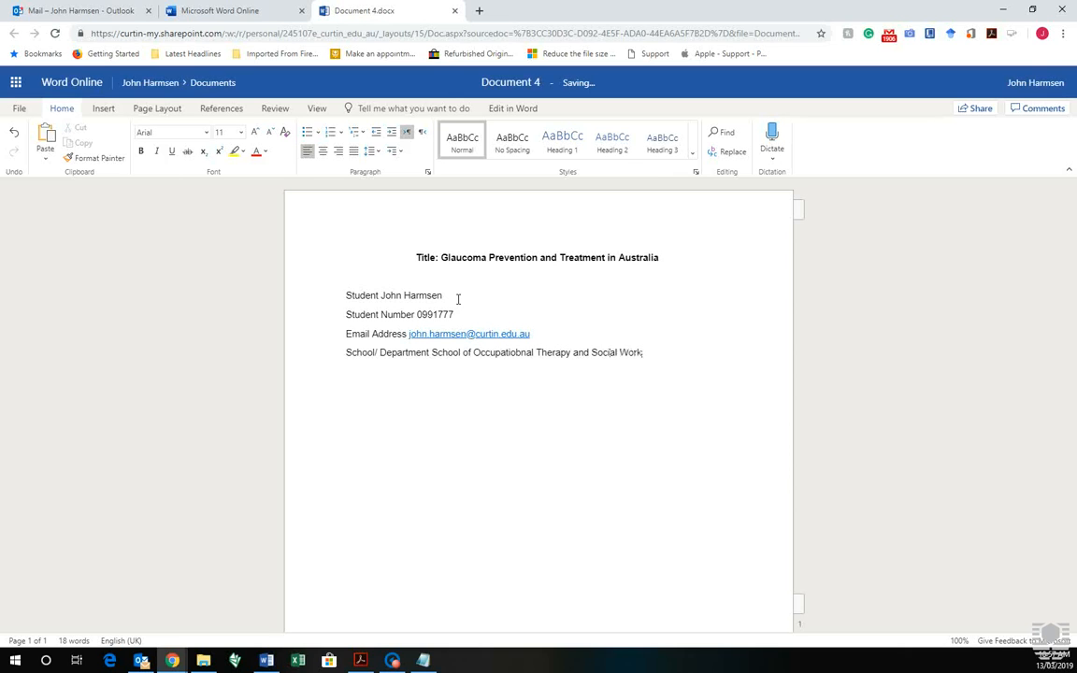
type("Unit CMHL1000")
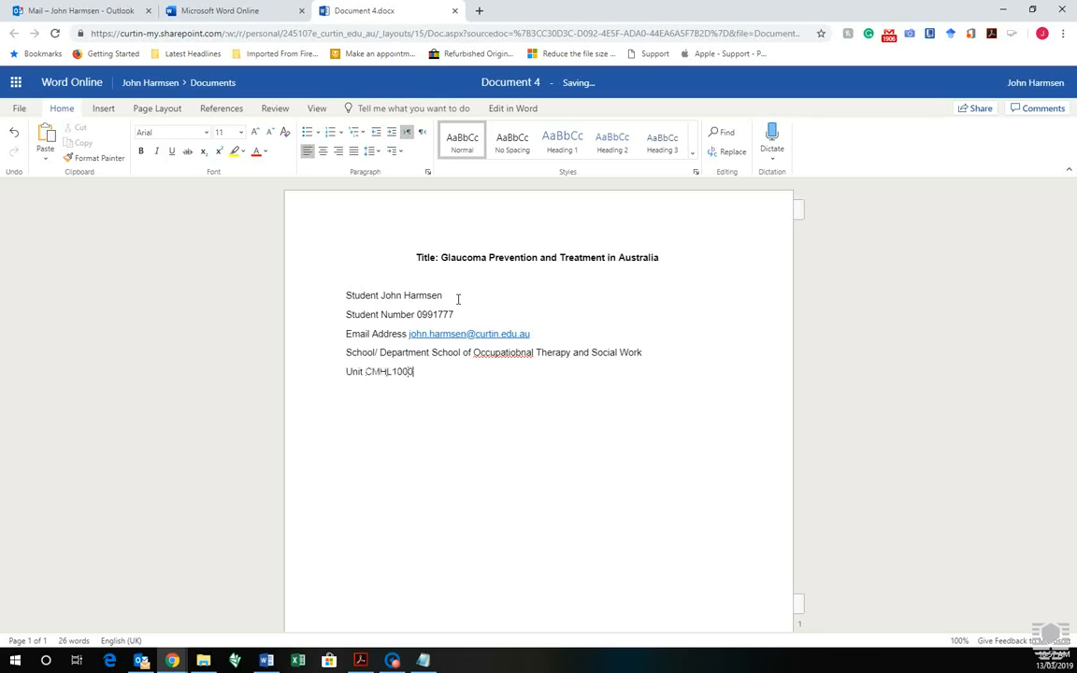
type(" Foundationds for Profesion")
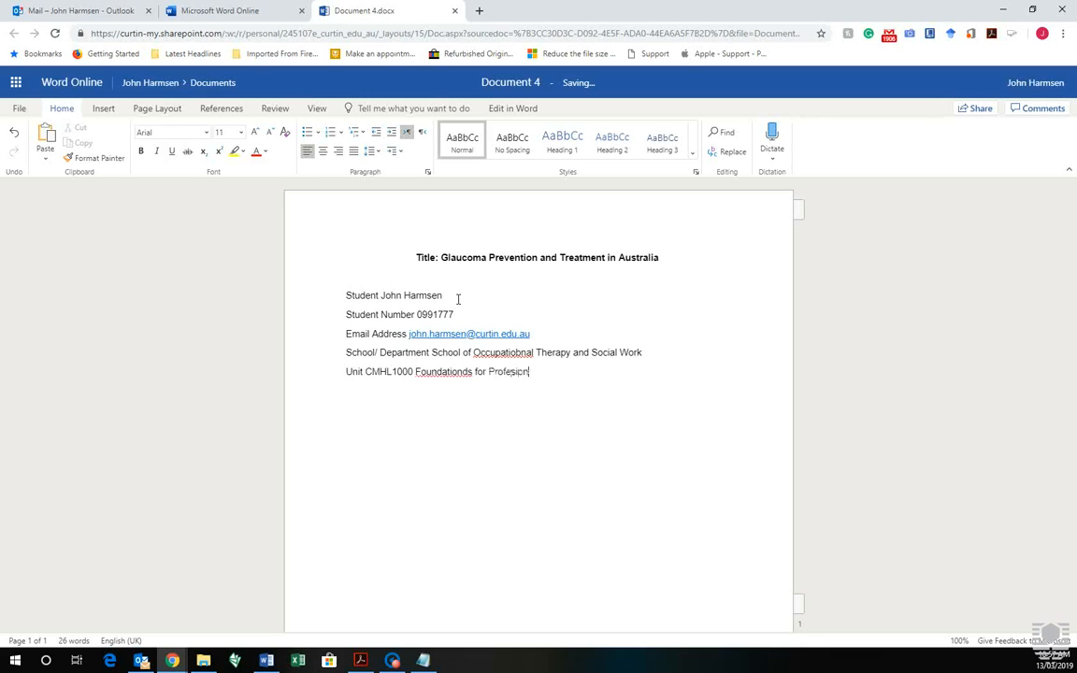
type("al Health Practuice")
Correct the misspellings to Practice, Professional, Occupational and Foundations
key("BackSpace")
key("BackSpace")
key("BackSpace")
key("BackSpace")
type("ice")
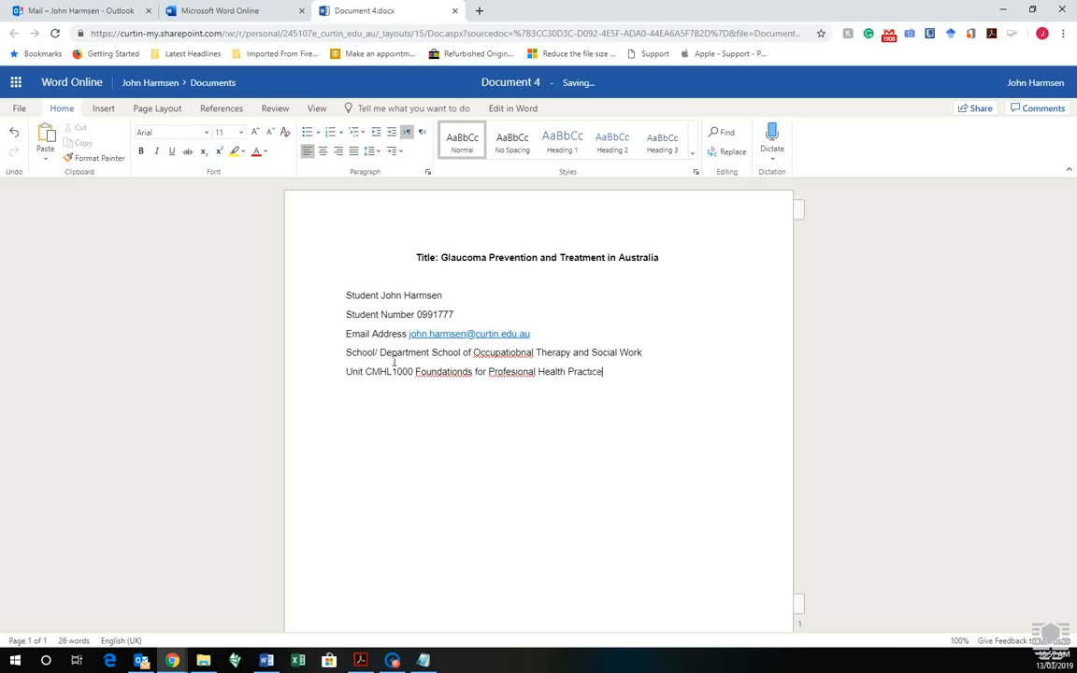
right_click(531, 374)
left_click(579, 388)
right_click(519, 356)
left_click(571, 368)
right_click(458, 377)
left_click(496, 387)
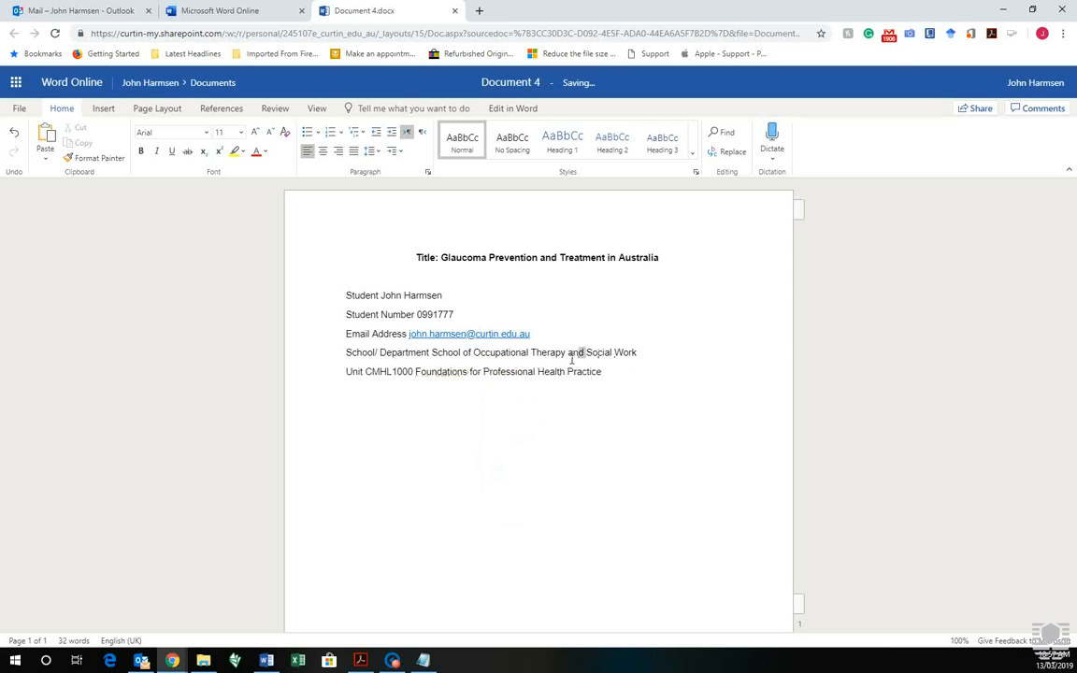
Change the school name to end 'Social Work and Speech Pathology'
double_click(577, 353)
key("BackSpace")
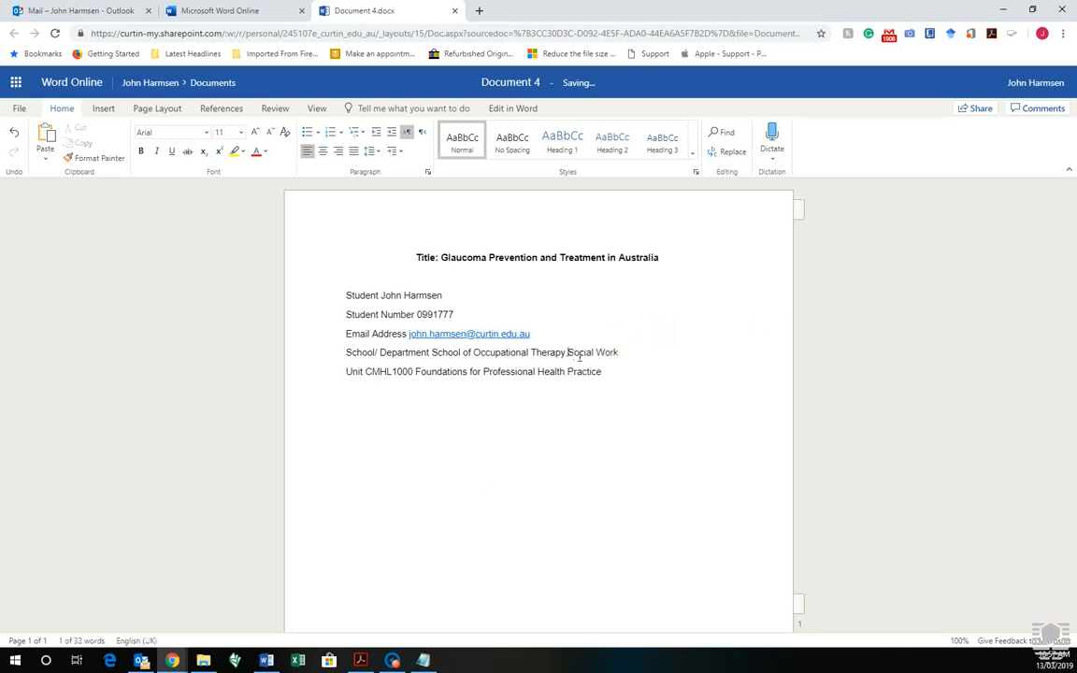
type(", Social Work and Speech Pathology")
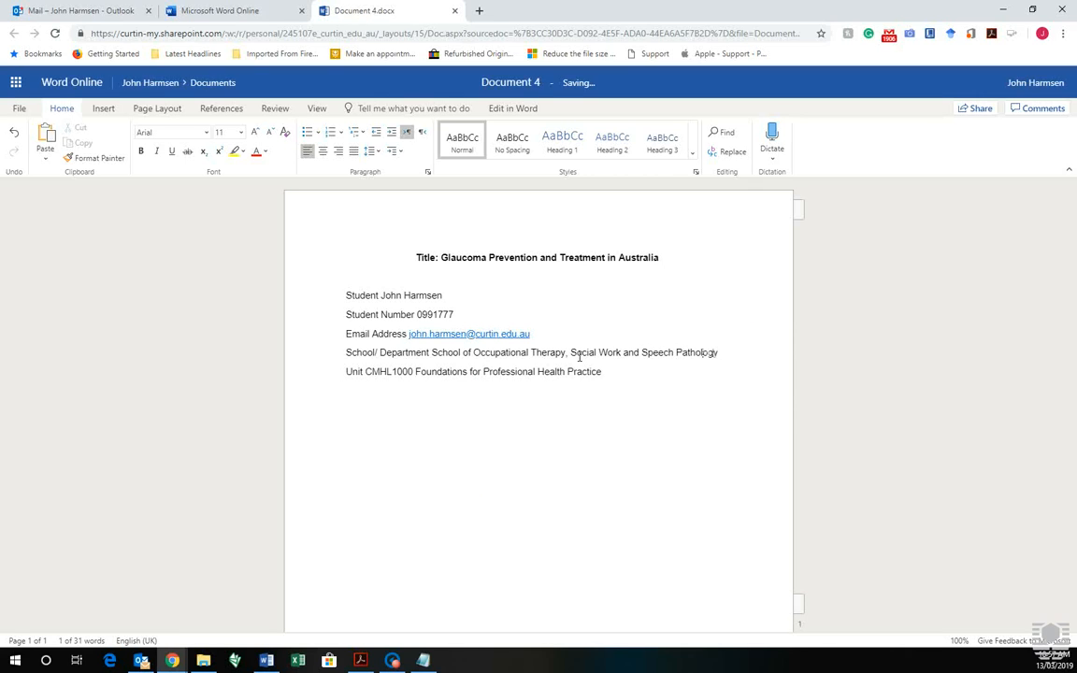
Add a Lecturer/Tutor line naming the two tutors and a 'Due Date 22 March 2019' line
left_click(660, 383)
key("Return")
type("Lecturer")
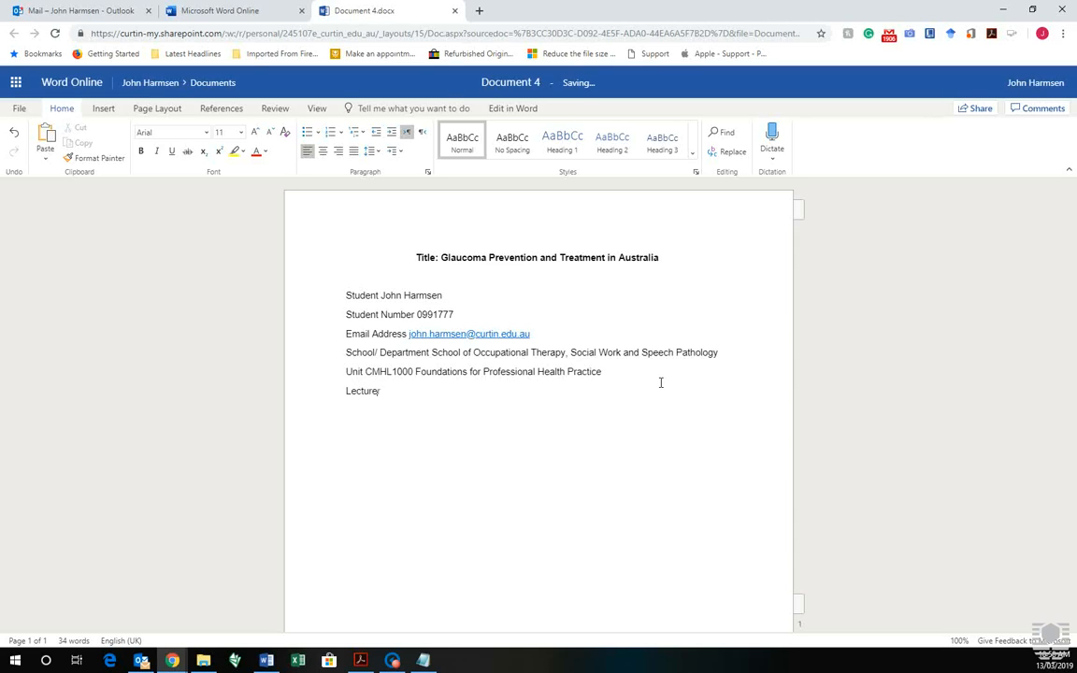
type("/Tutor")
type("John Smith and Bill Gates")
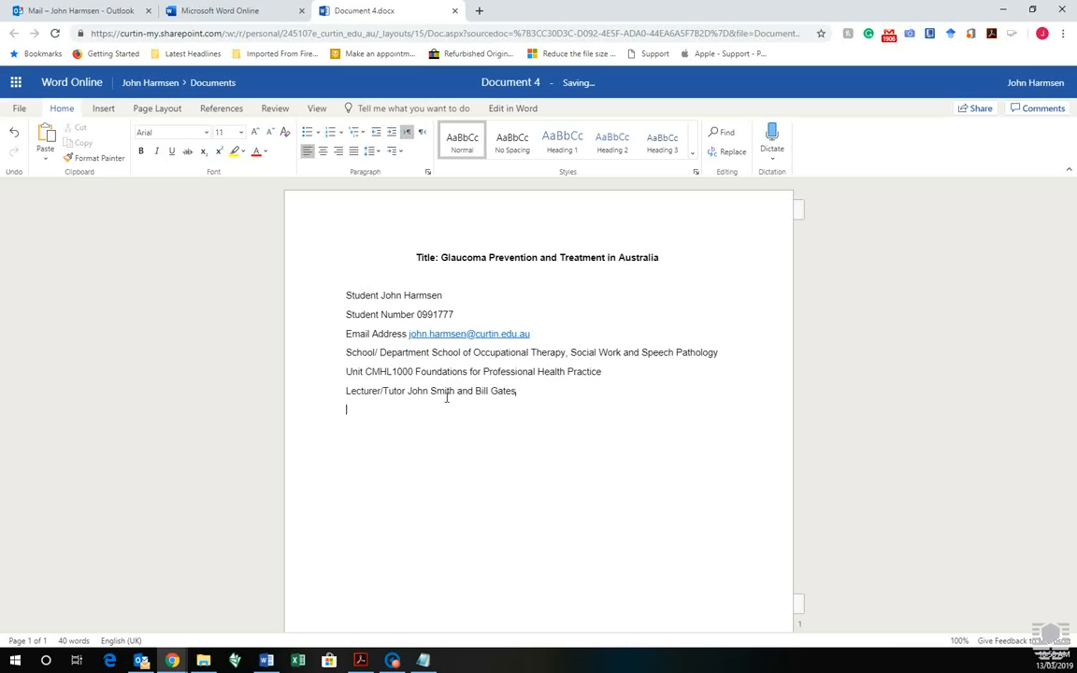
key("Return")
type("Due Date22 March 2019")
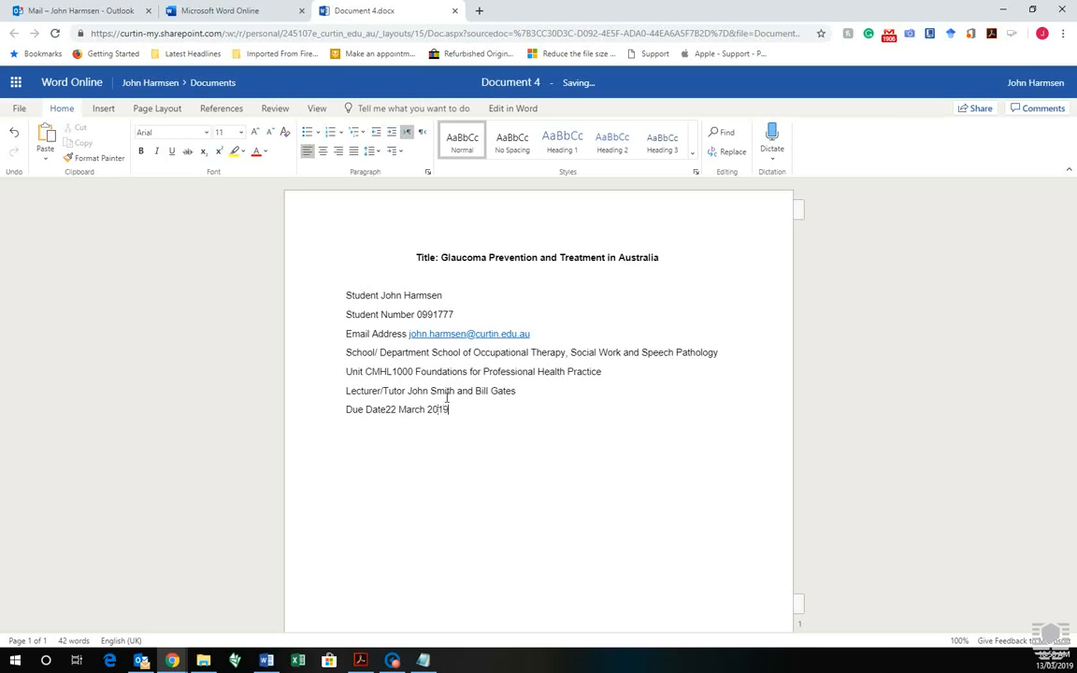
left_click(385, 410)
Copy the declaration paragraph from the study guide PDF, then move the PDF window aside
key("alt+Tab")
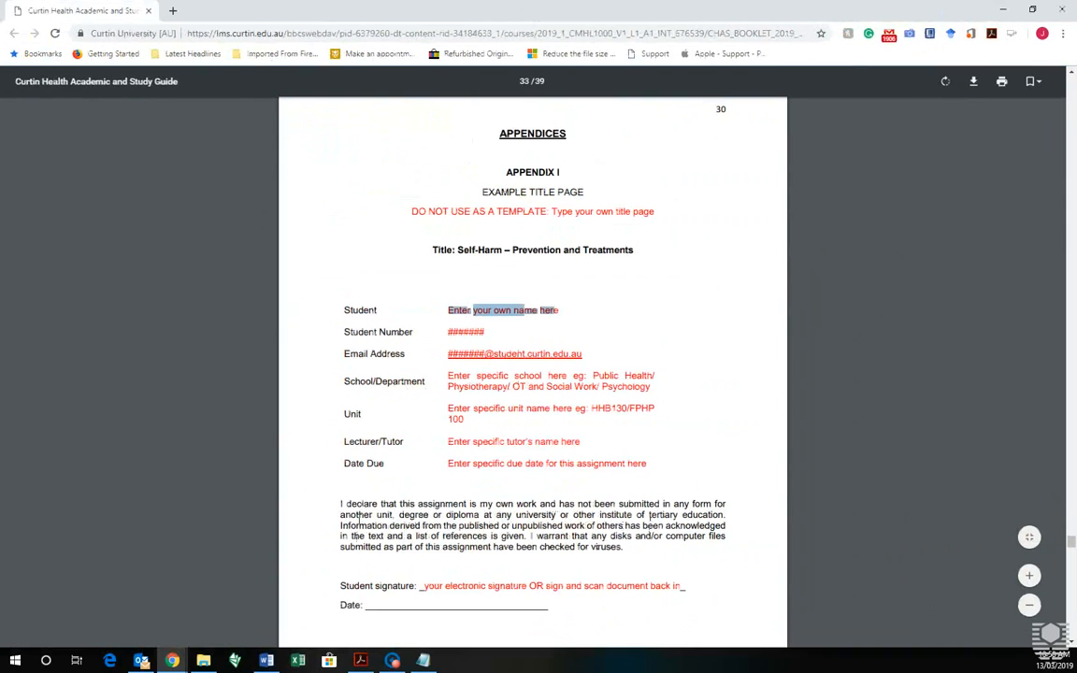
left_click_drag(341, 504, 637, 561)
key("ctrl+c")
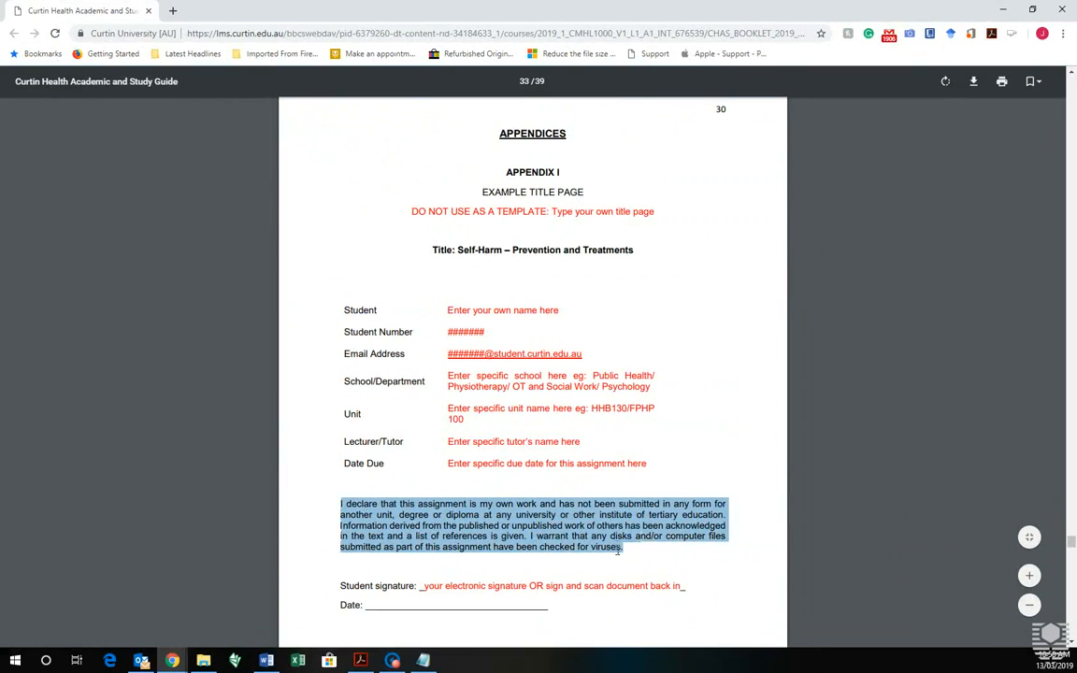
right_click(549, 471)
left_click(580, 478)
left_click_drag(608, 11, 0, 56)
Paste the declaration paragraph on a new line below the Due Date line
left_click(482, 418)
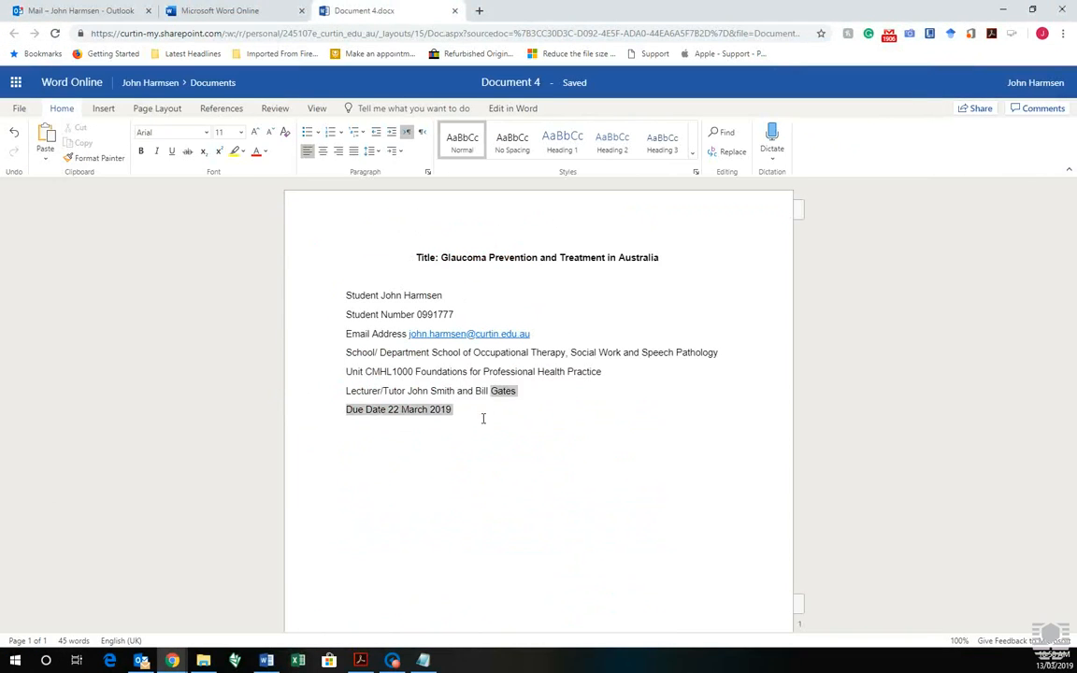
key("Return")
key("Return")
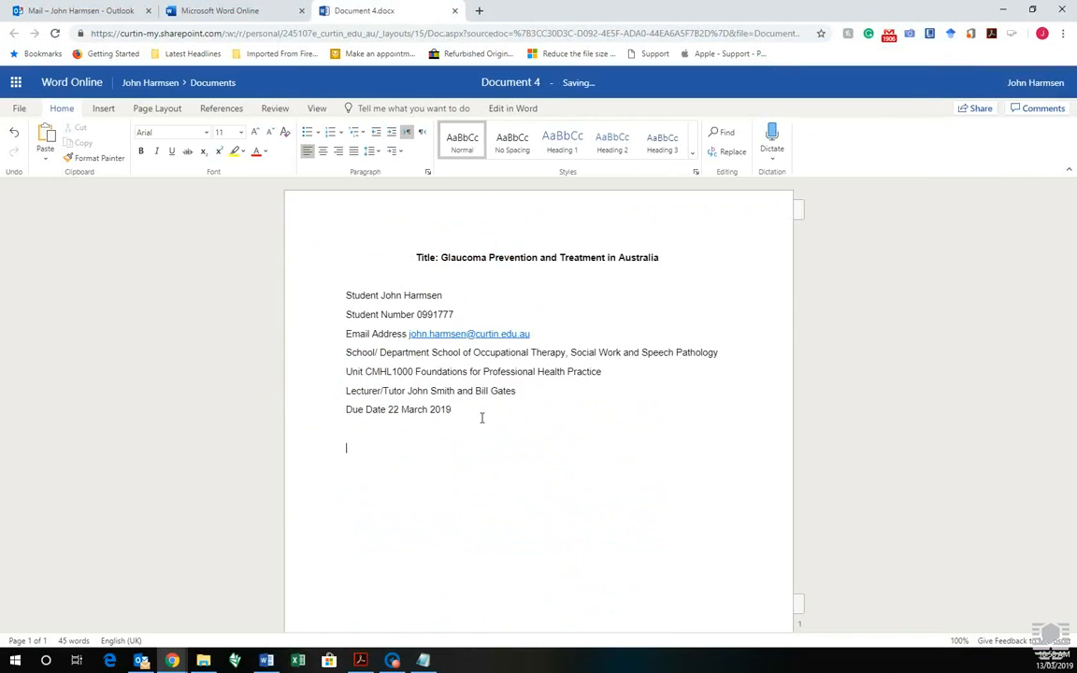
key("ctrl+v")
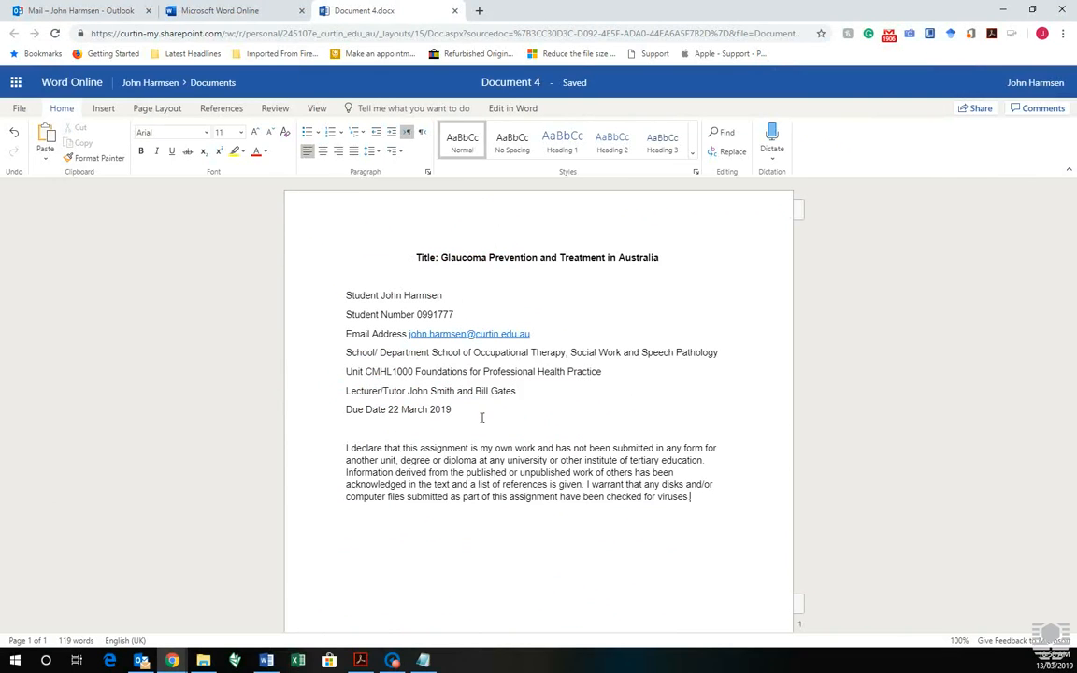
Remove stray line breaks around 'acknowledged', 'has' and 'others', then select the paragraph for Notepad
left_click(753, 474)
key("BackSpace")
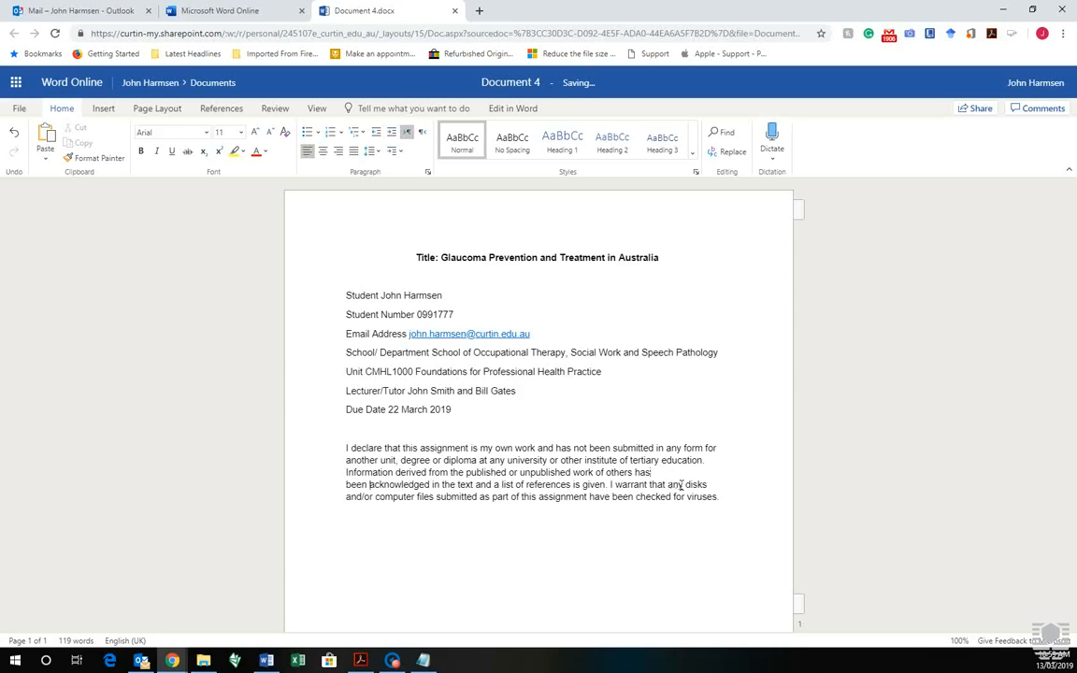
key("Delete")
left_click(693, 475)
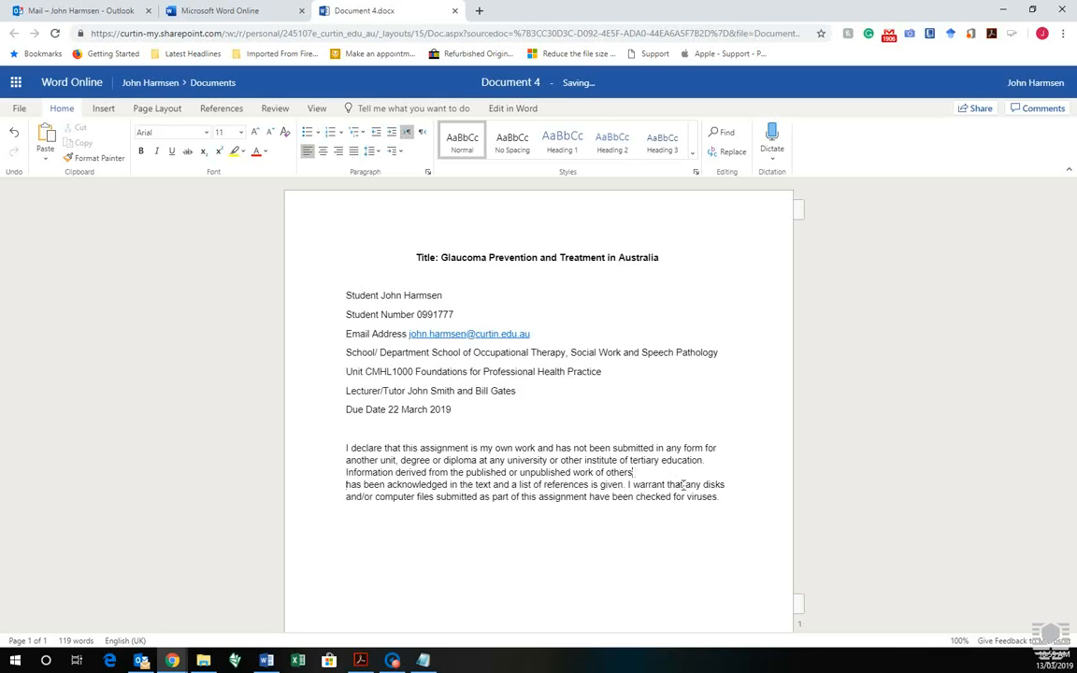
key("Delete")
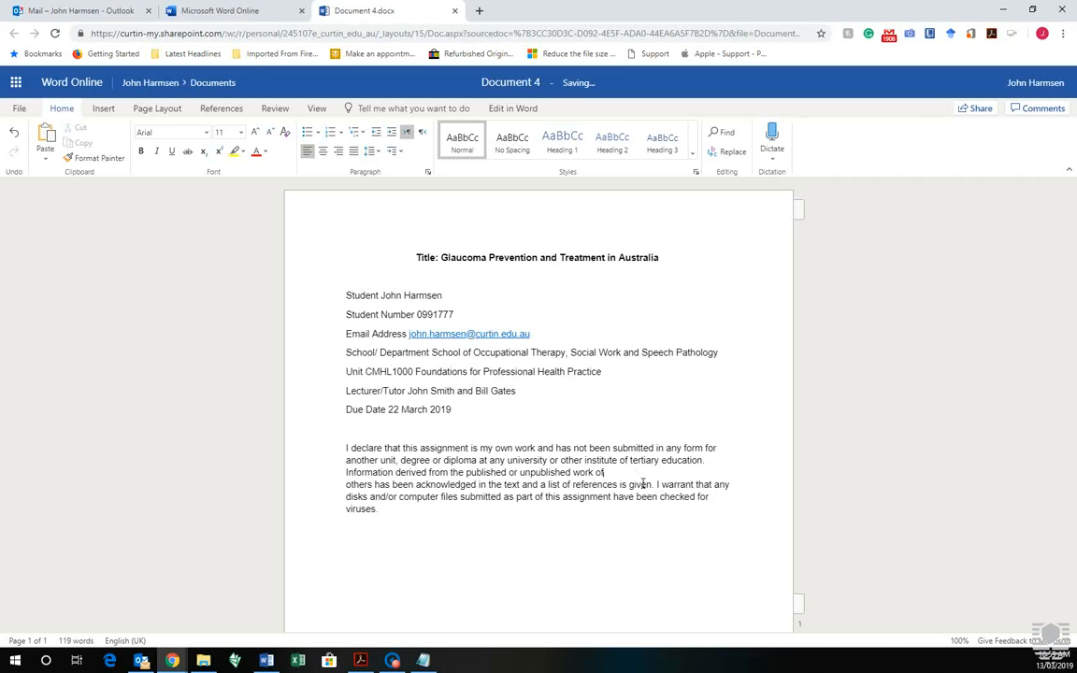
key("BackSpace")
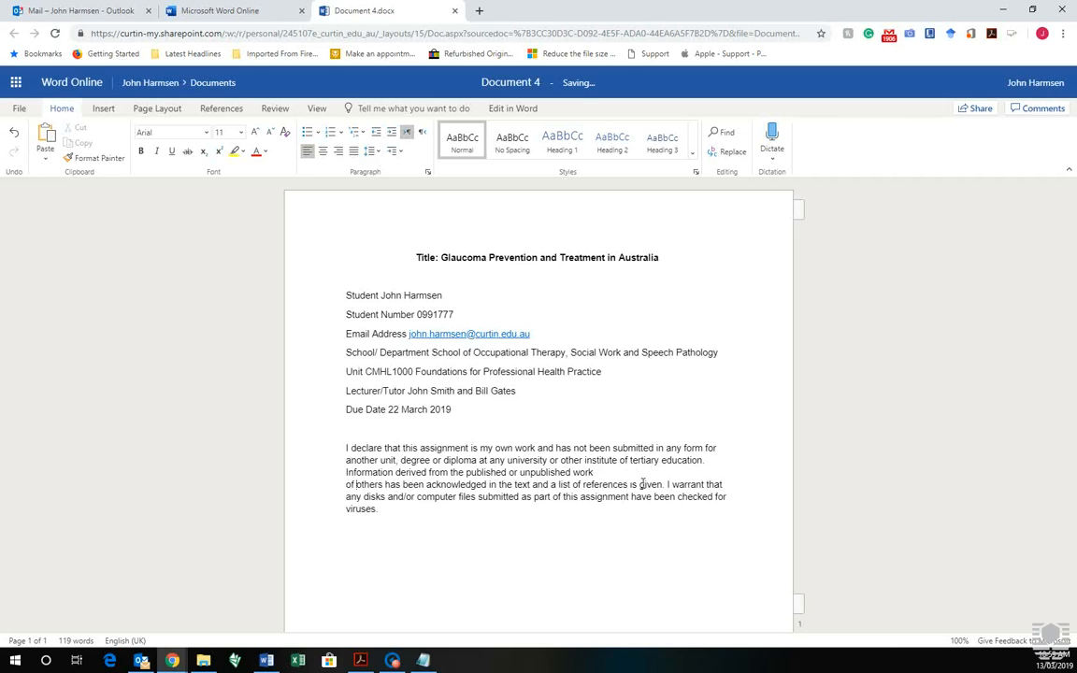
left_click_drag(384, 518, 337, 449)
key("ctrl+c")
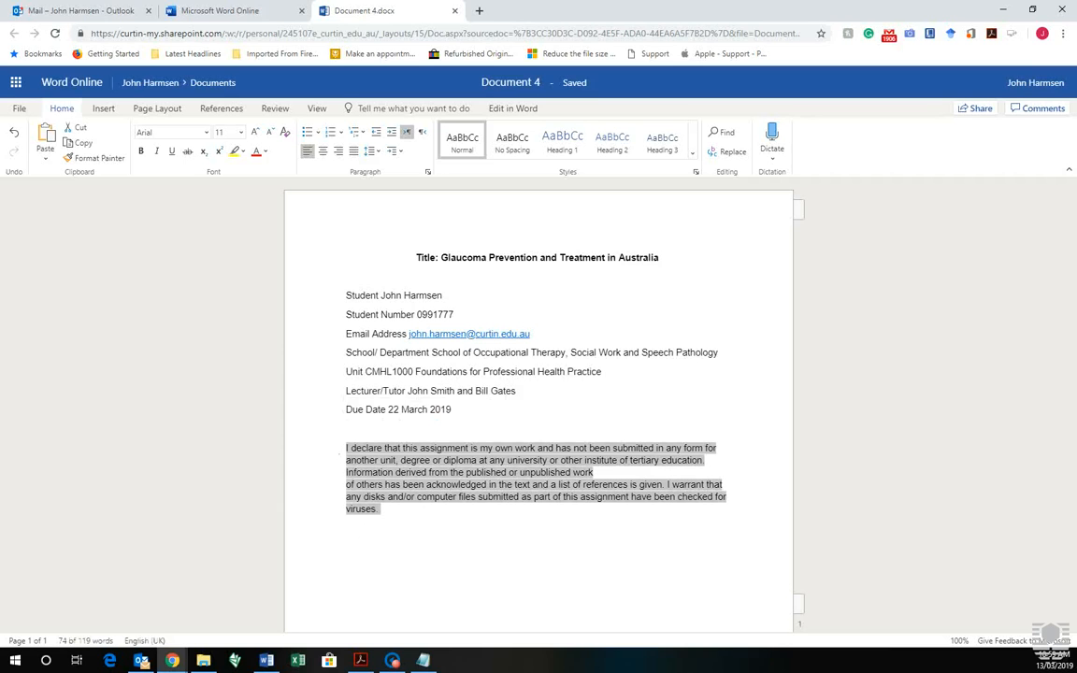
left_click(15, 661)
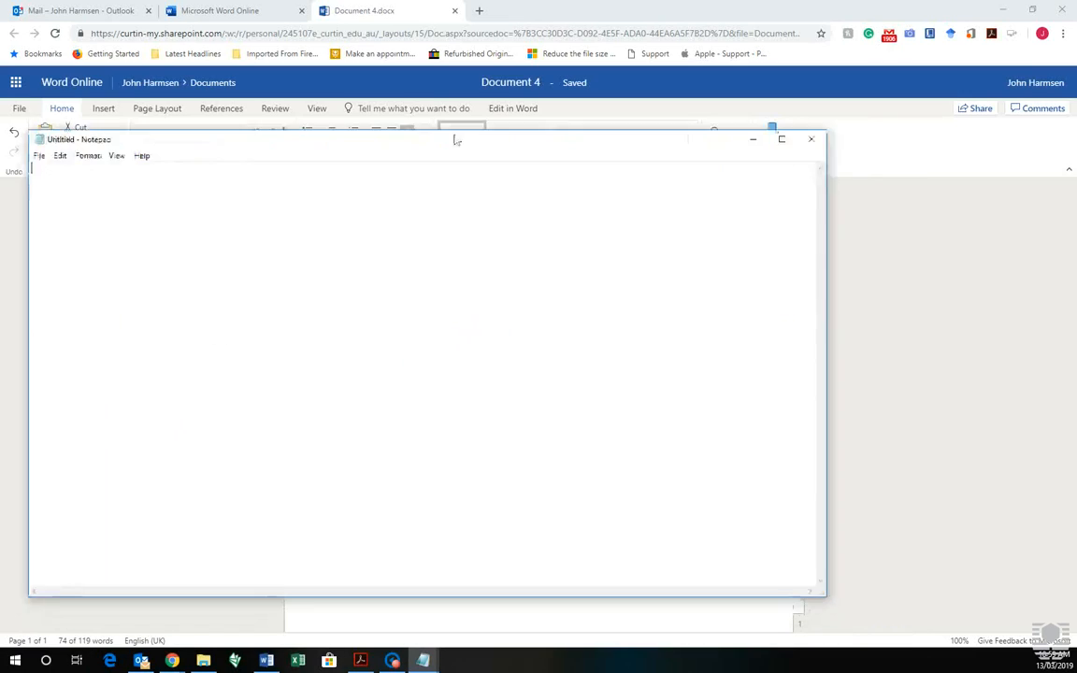
Replace Word's declaration with the plain-text Notepad copy so it flows without line breaks
key("ctrl+v")
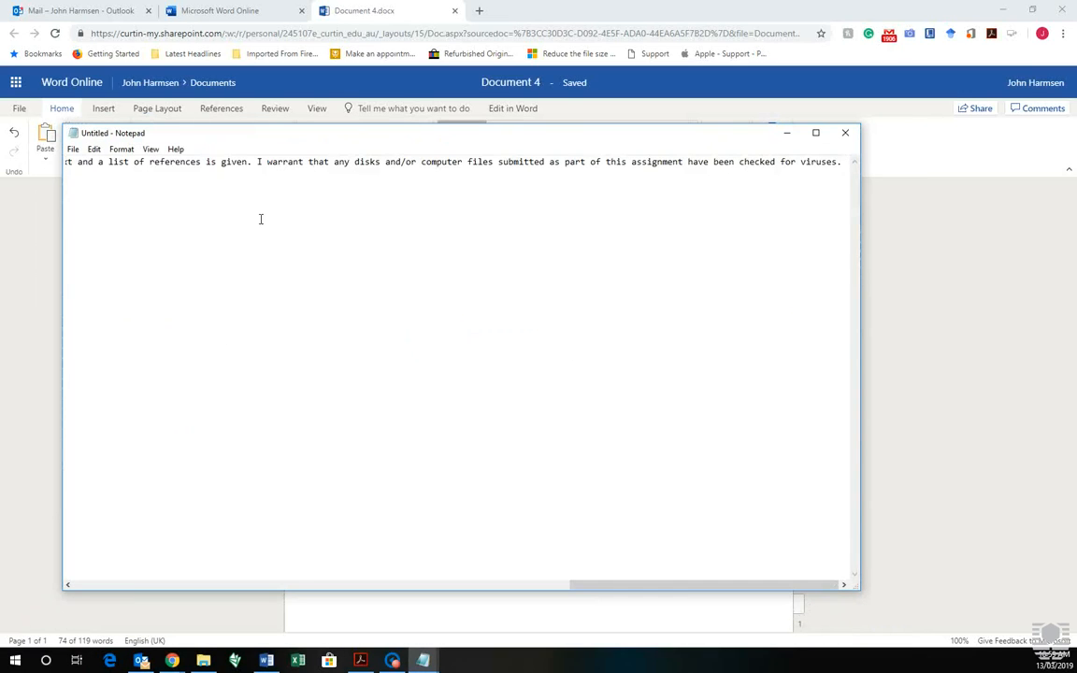
key("ctrl+a")
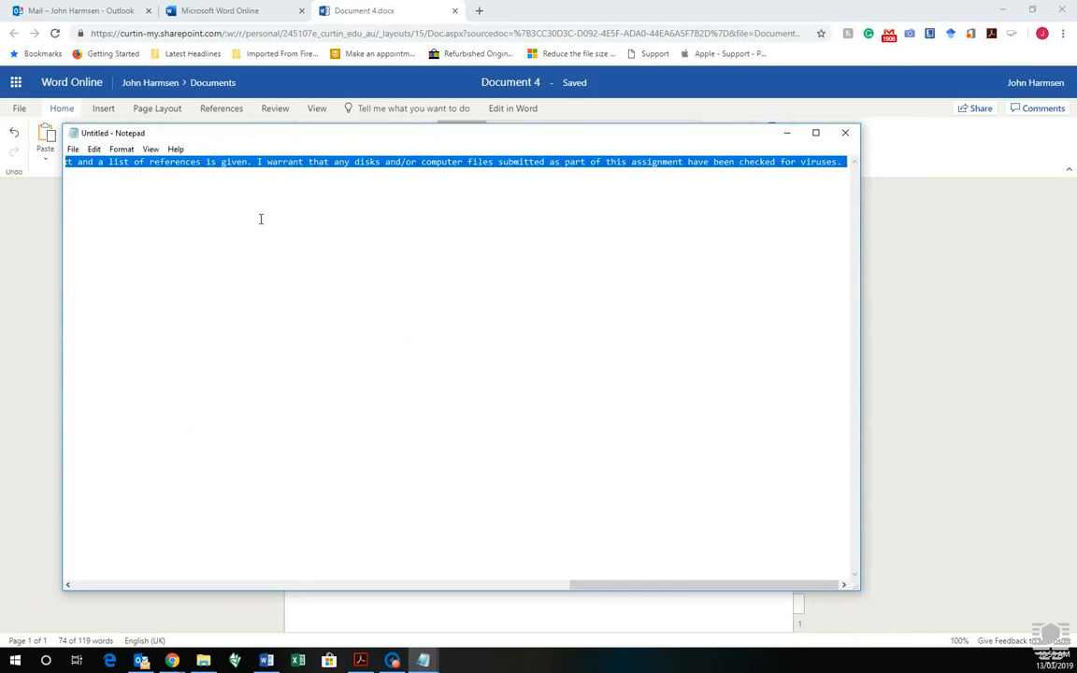
left_click(701, 118)
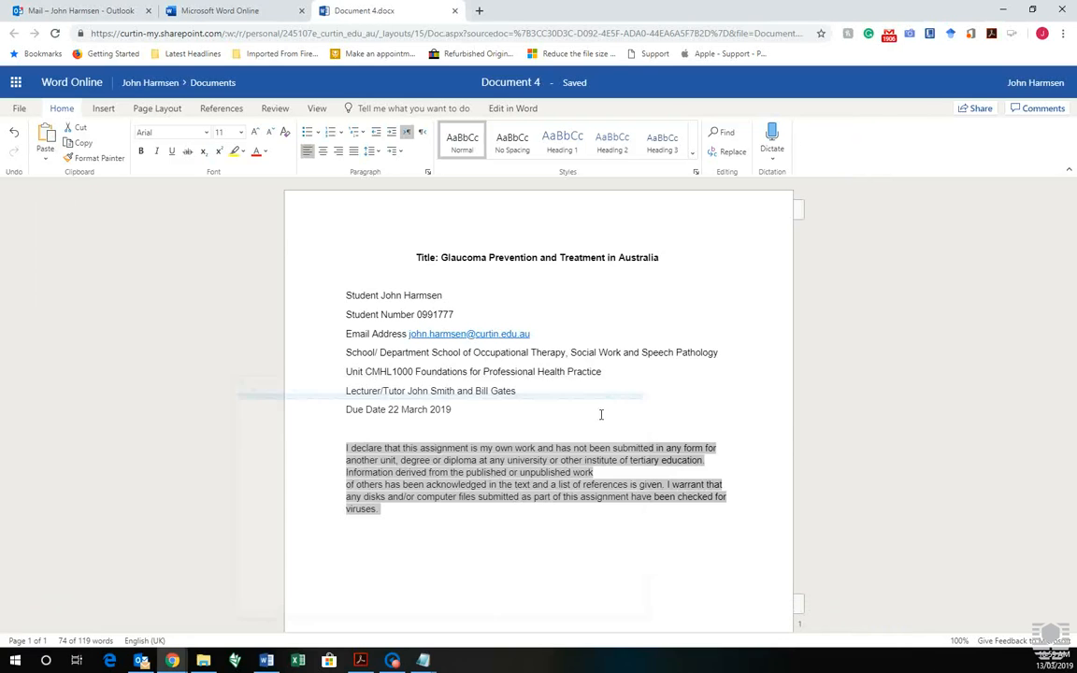
left_click_drag(452, 520, 331, 448)
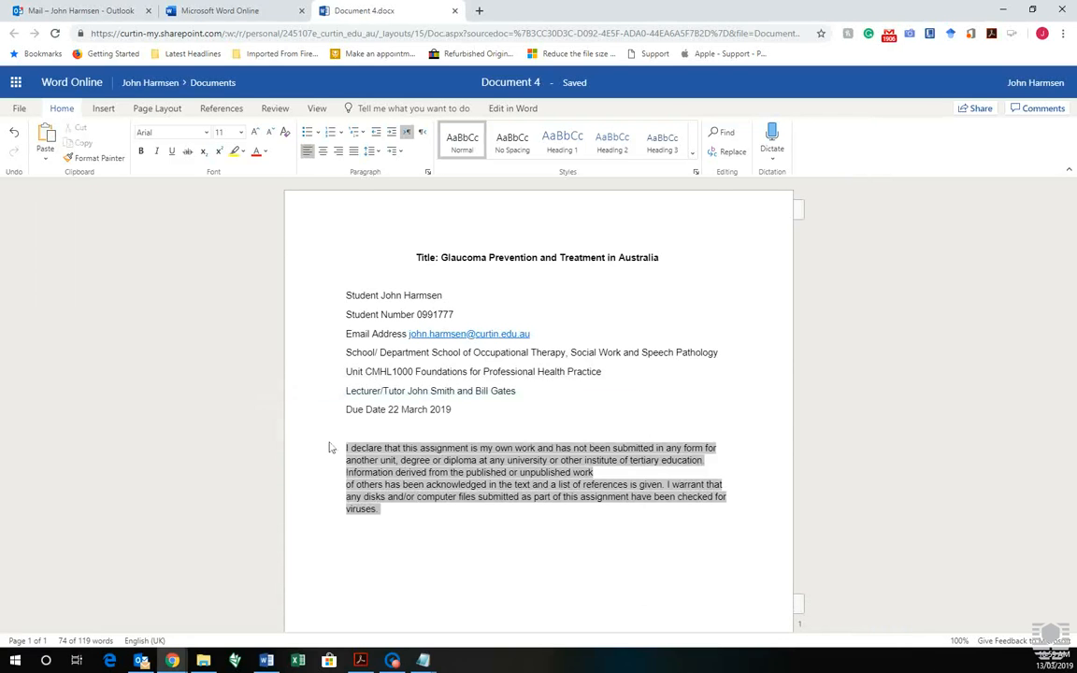
type("I declare that this assignment is my own work and has not been submitted in any form for another unit, degree or diploma at any university or other institute of tertiary education. Information derived from the published or unpublished work of others has been acknowledged in the text and a list of references is given. I warrant that any disks and/or computer files submitted as part of this assignment have been checked for viruses")
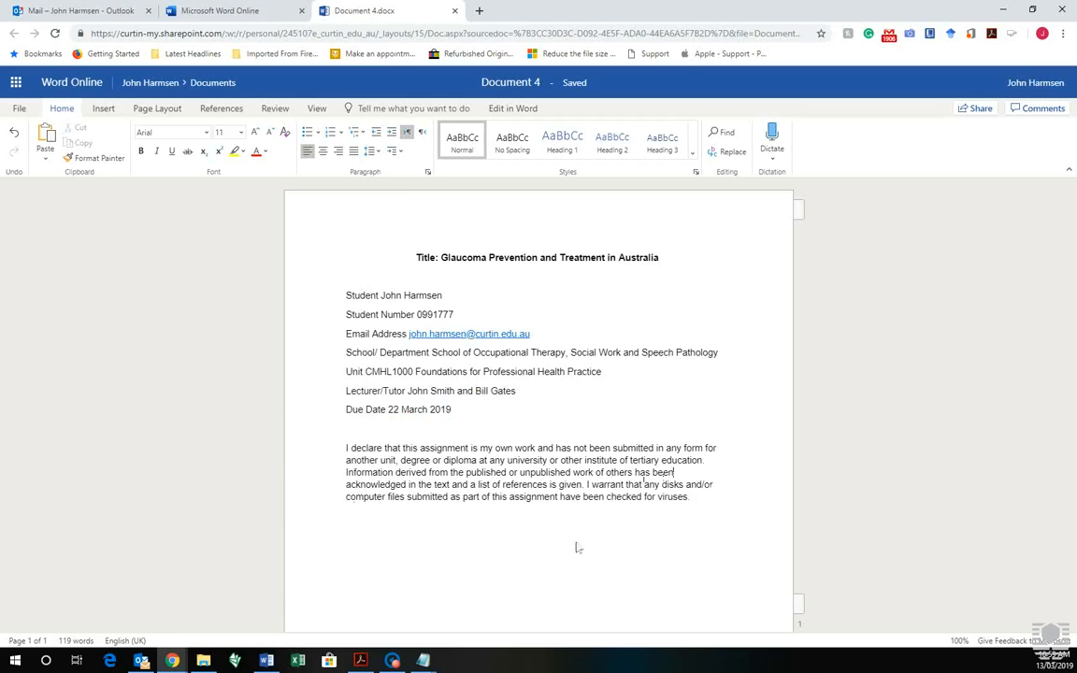
Add a 'Student Signature' line below the declaration, highlighted in black
key("Return")
type("Student Signature")
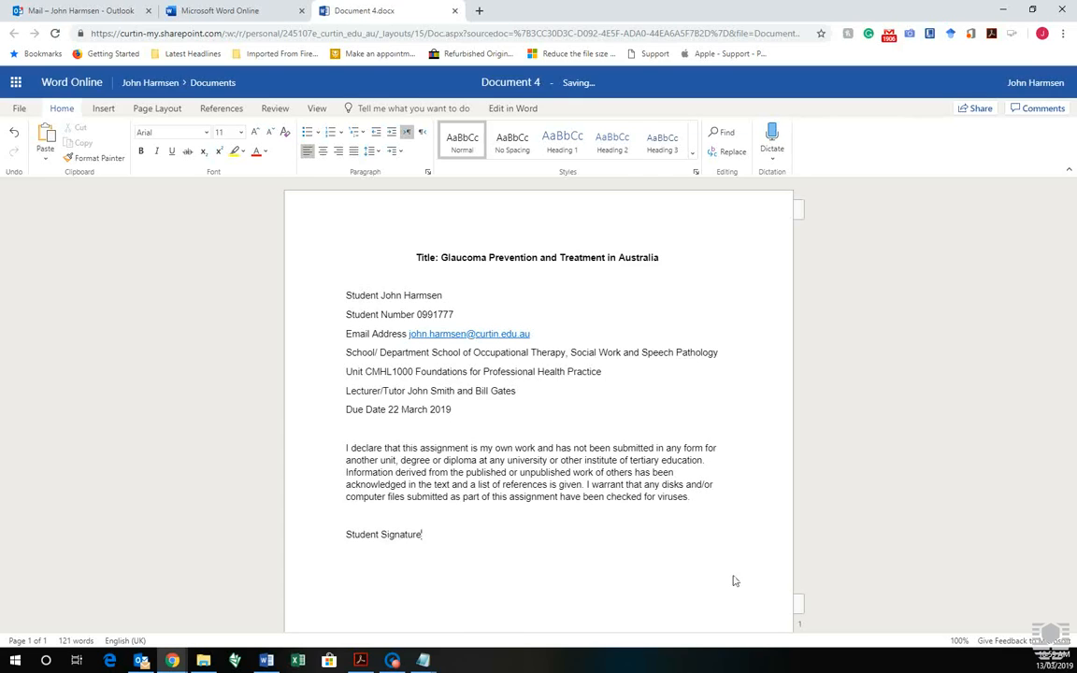
left_click(241, 151)
left_click(305, 205)
Delete the highlighted blank run, set highlight to No Color, and type the student's name and 'Date 13 March 2019'
double_click(540, 538)
key("BackSpace")
key("BackSpace")
key("BackSpace")
key("BackSpace")
key("BackSpace")
key("BackSpace")
key("BackSpace")
key("BackSpace")
key("BackSpace")
key("BackSpace")
key("BackSpace")
left_click(247, 153)
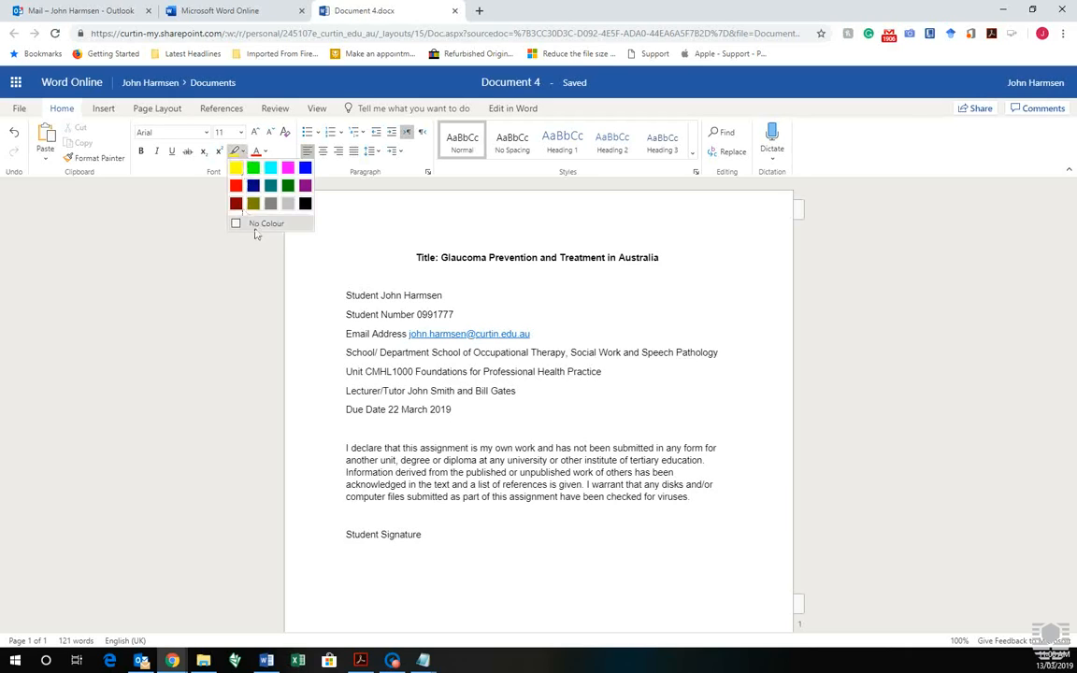
left_click(236, 219)
type("J")
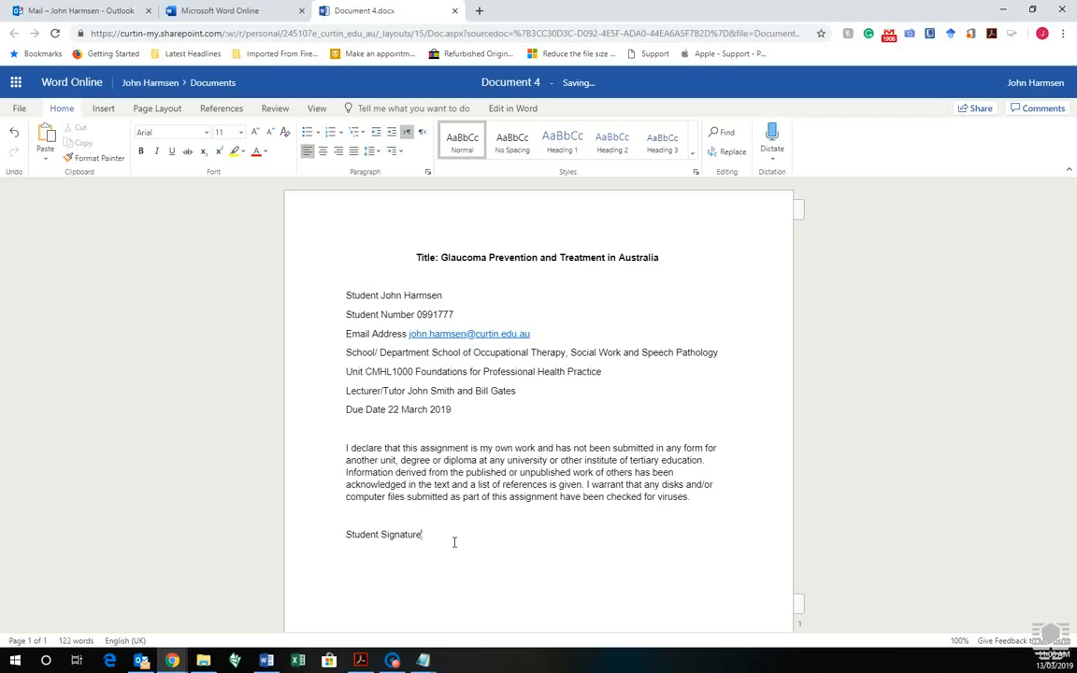
type("Date ")
type("13 March ")
type("2019")
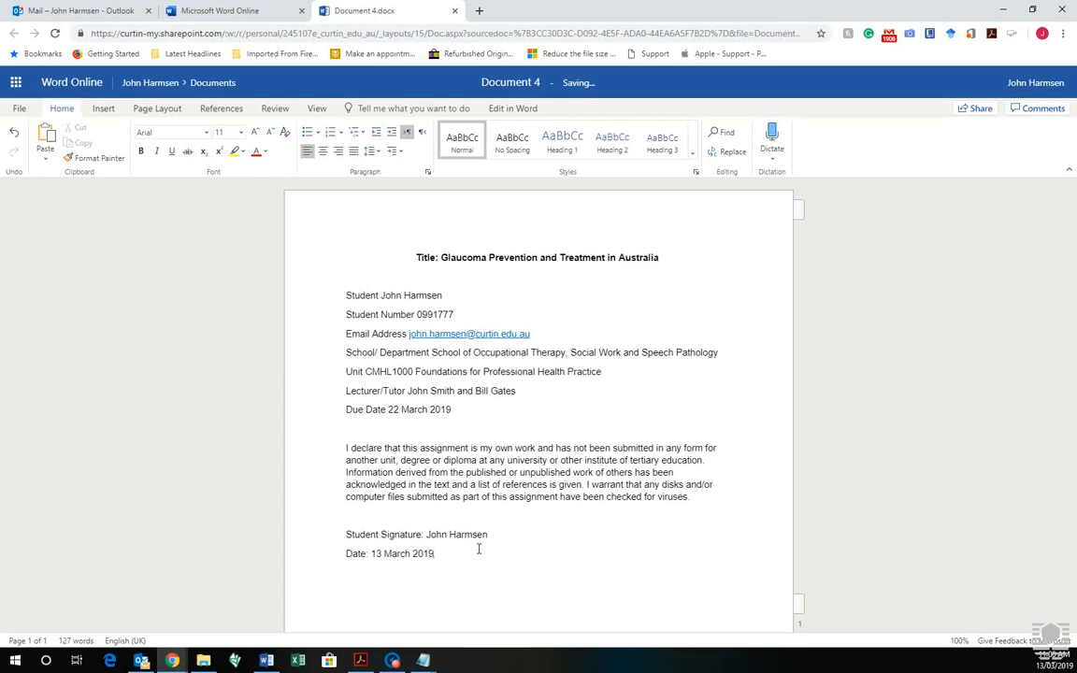
left_click(332, 299, "shift")
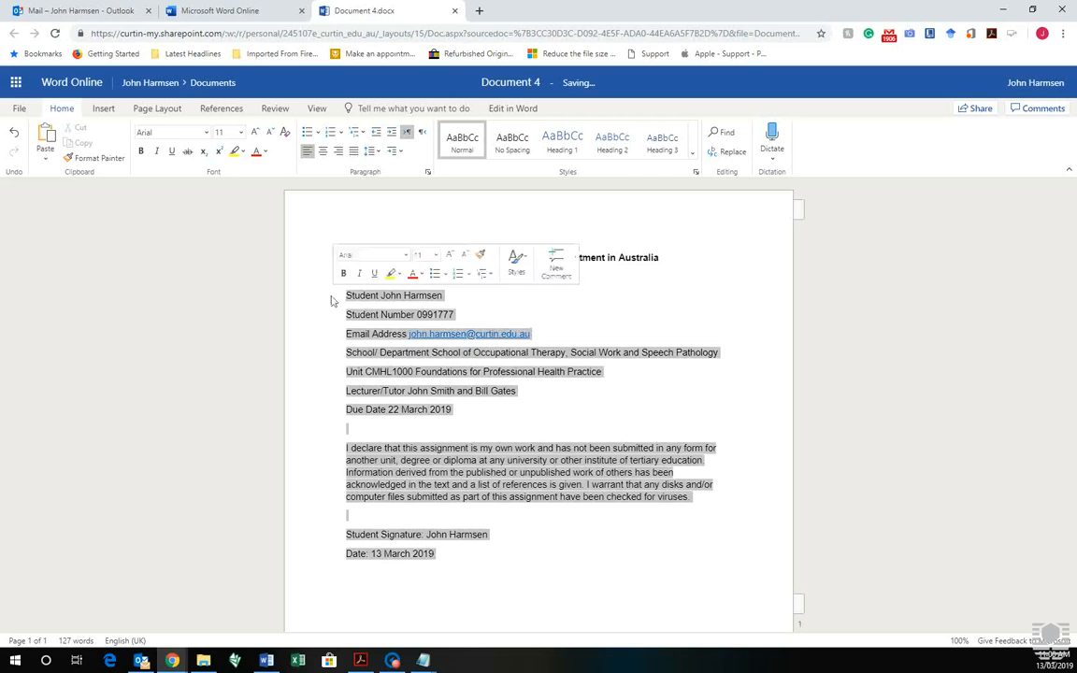
Apply Remove Link to the e-mail on the Email Address line so it becomes plain text
left_click(332, 299)
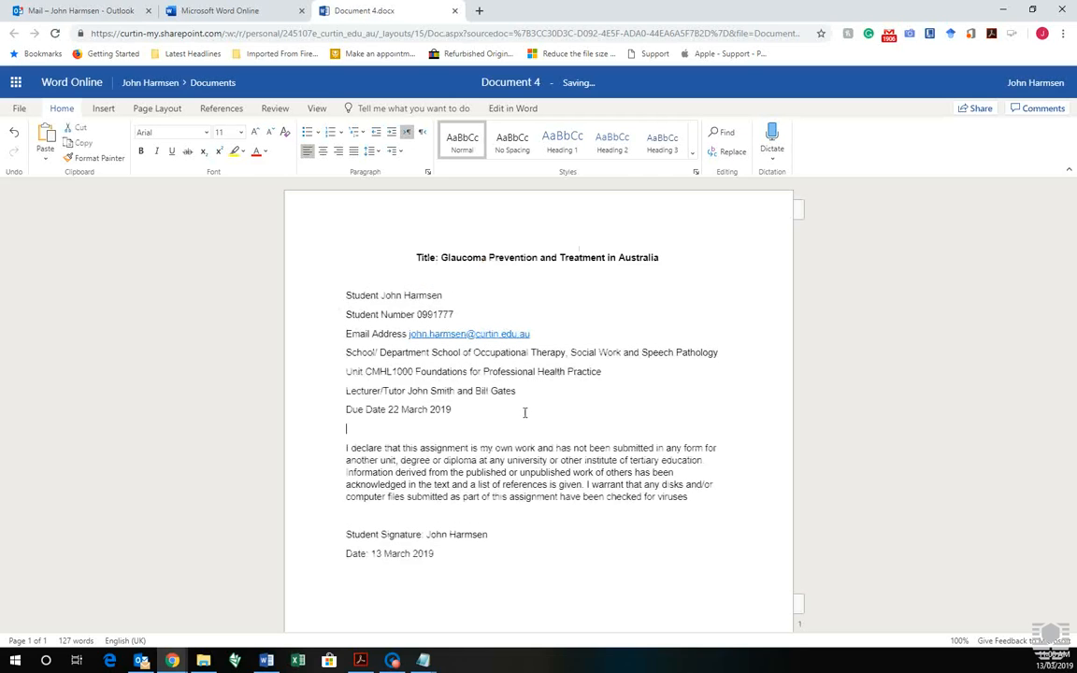
right_click(488, 342)
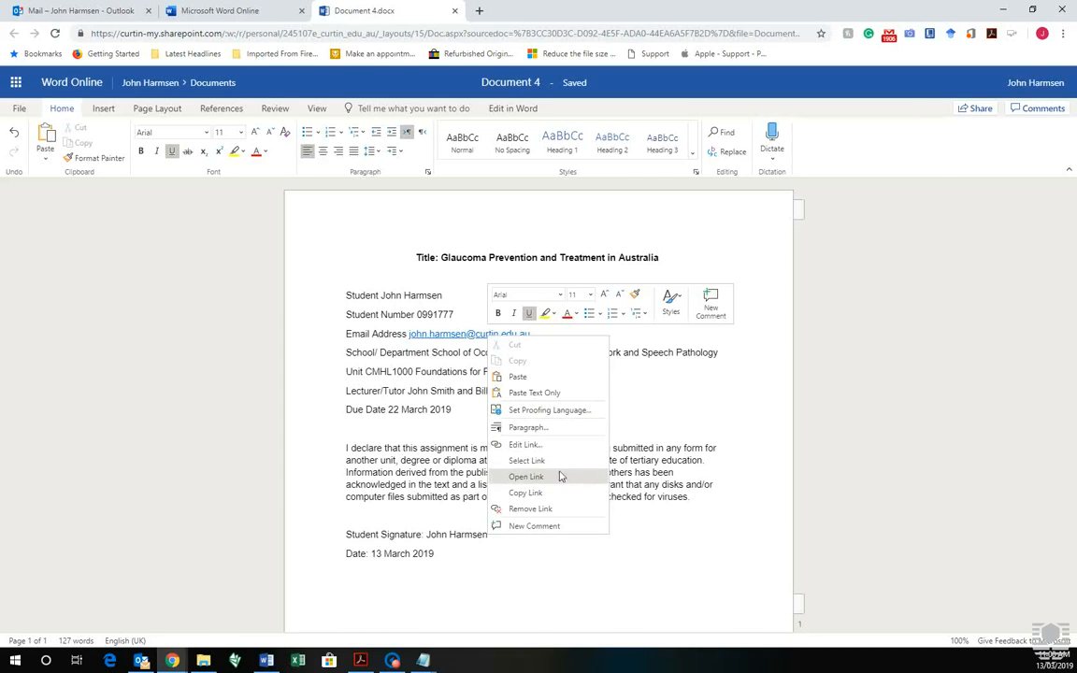
left_click(467, 348)
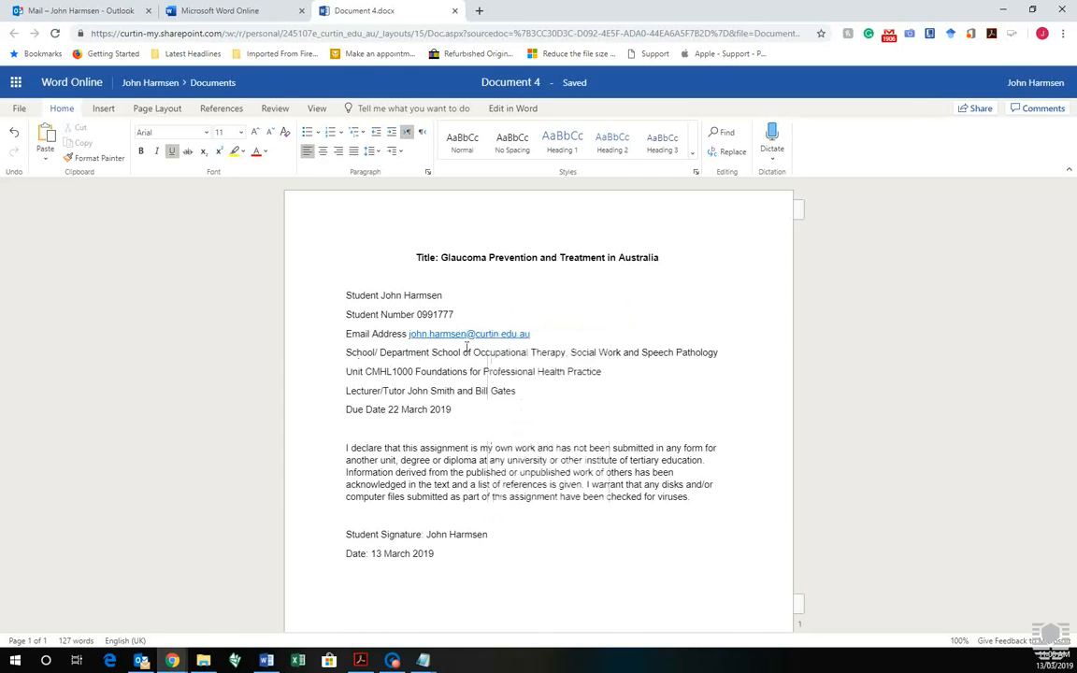
right_click(463, 337)
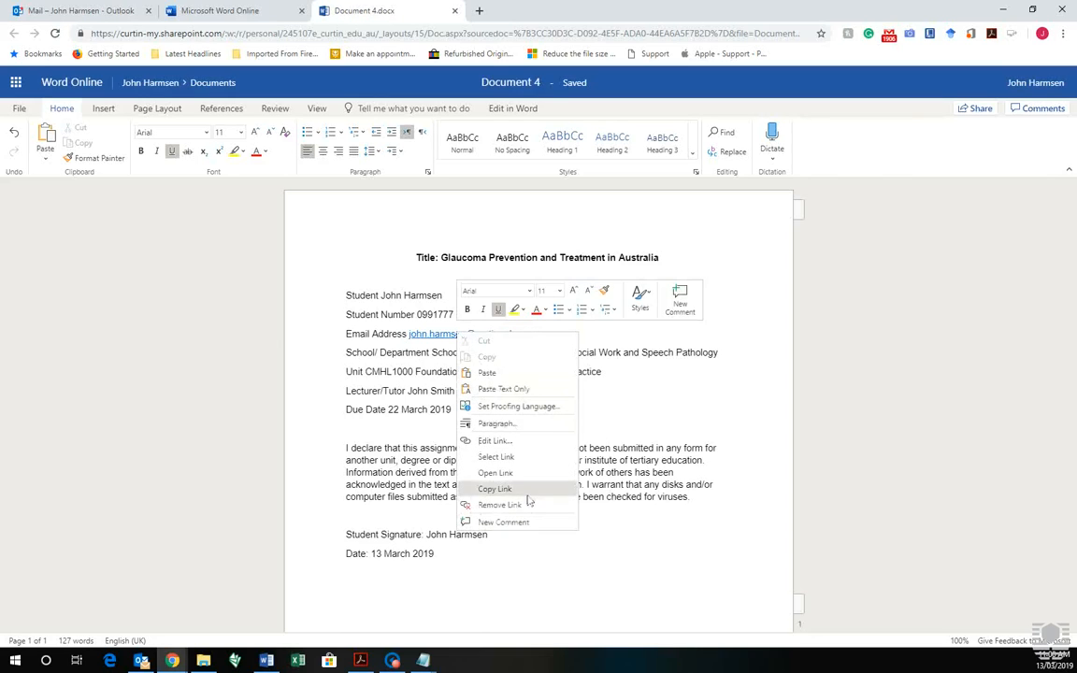
left_click(500, 505)
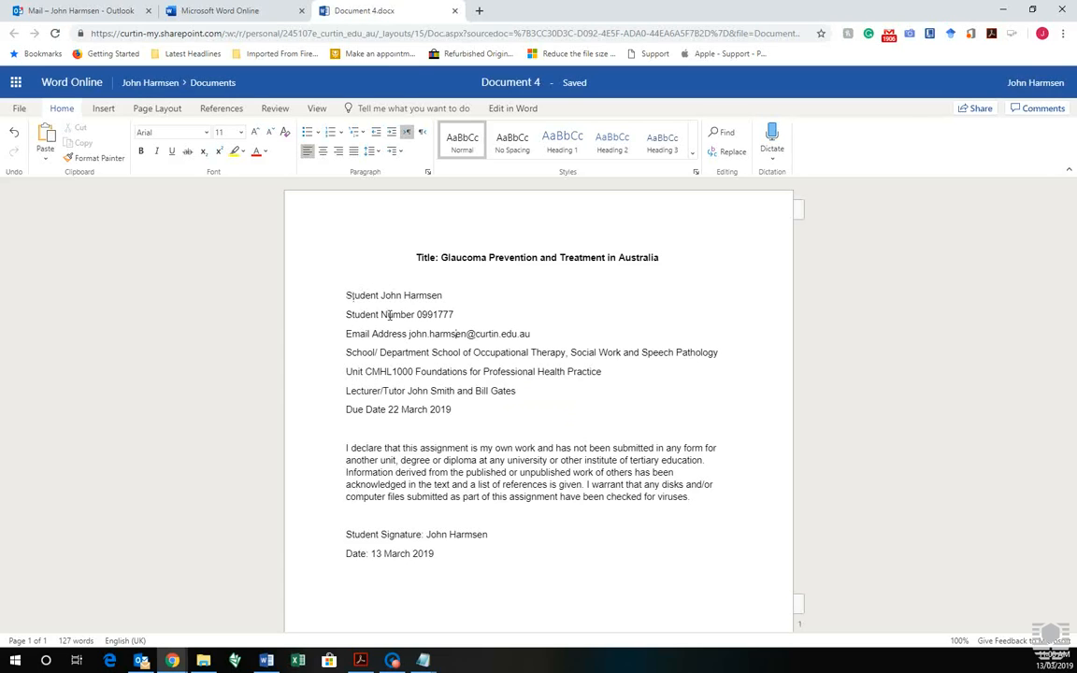
Select all the title page text, from the title down to the date line
left_click_drag(348, 295, 478, 580)
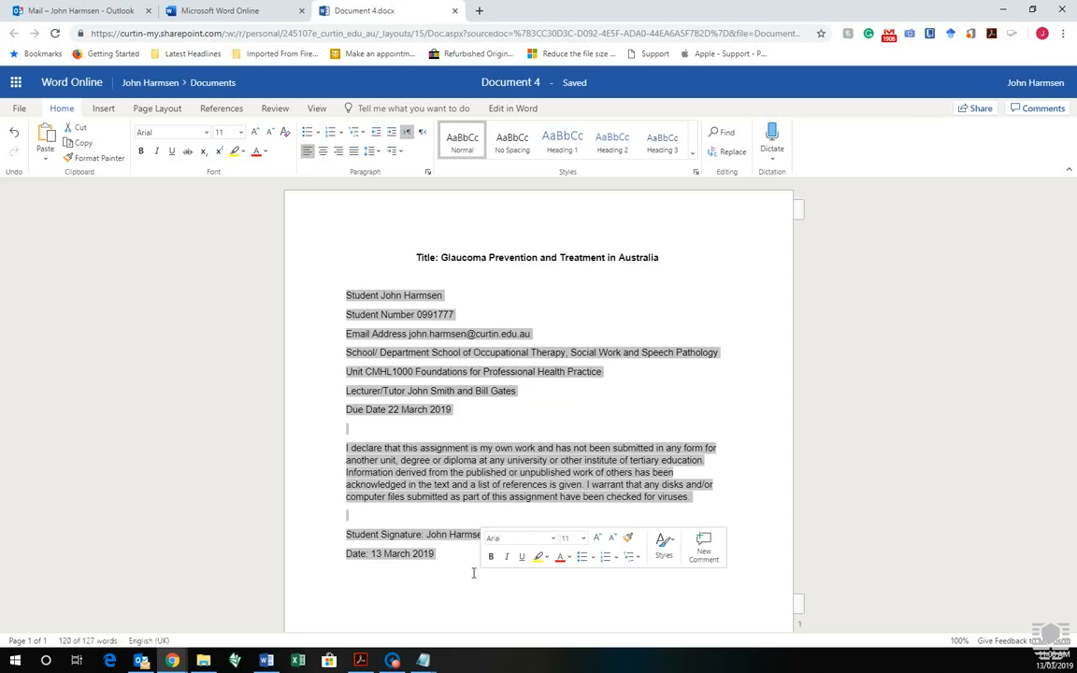
left_click(473, 573)
left_click_drag(447, 560, 329, 288)
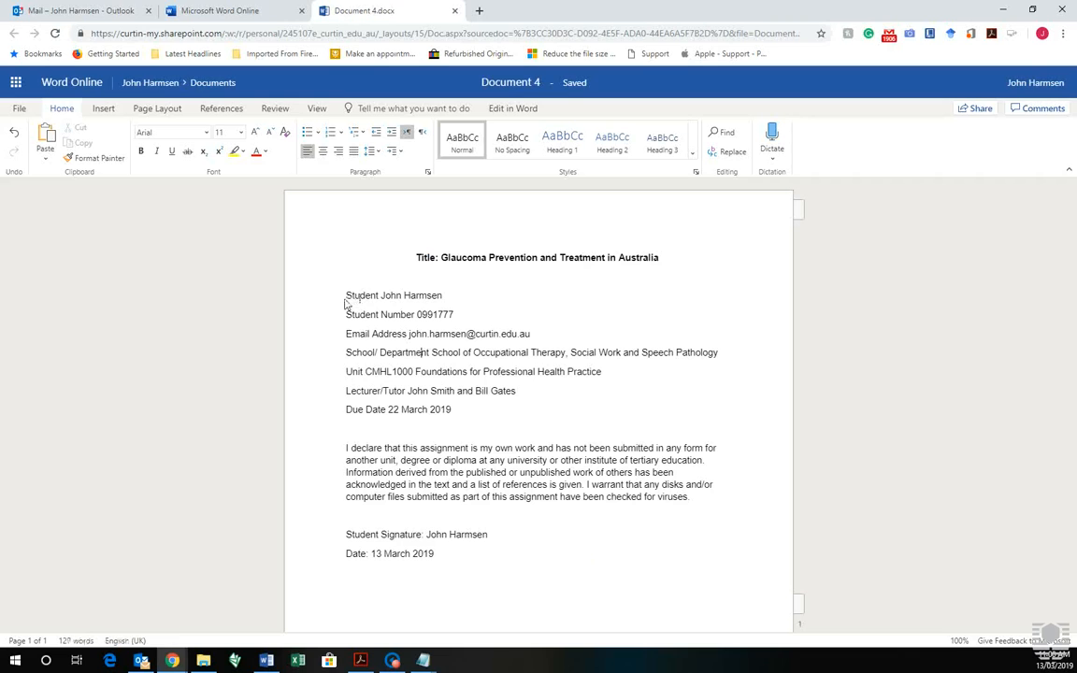
left_click_drag(347, 295, 485, 577)
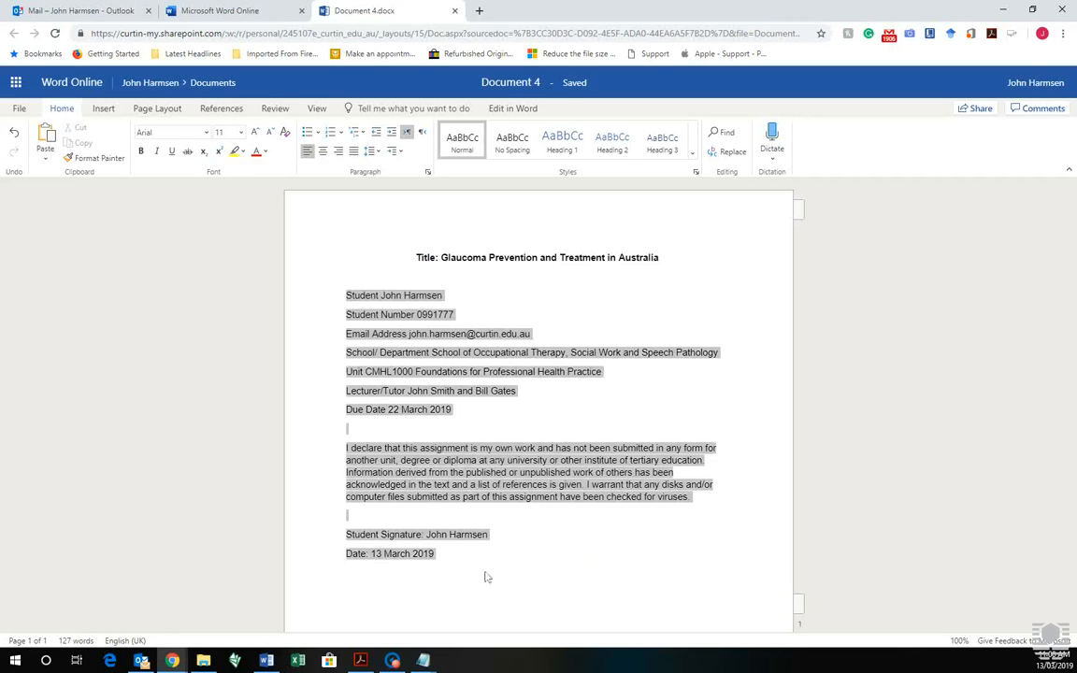
left_click_drag(416, 257, 505, 555)
Set paragraph line spacing to 1.5 lines and spacing after to 0 pt
left_click(428, 172)
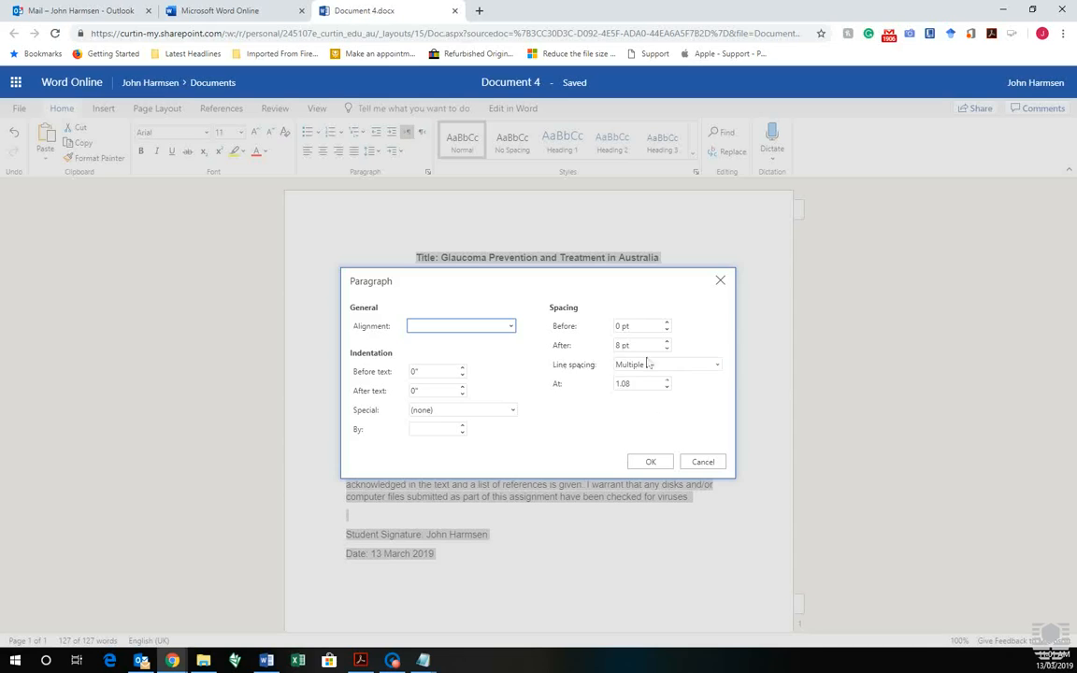
left_click(716, 365)
left_click(680, 398)
left_click_drag(631, 348, 619, 354)
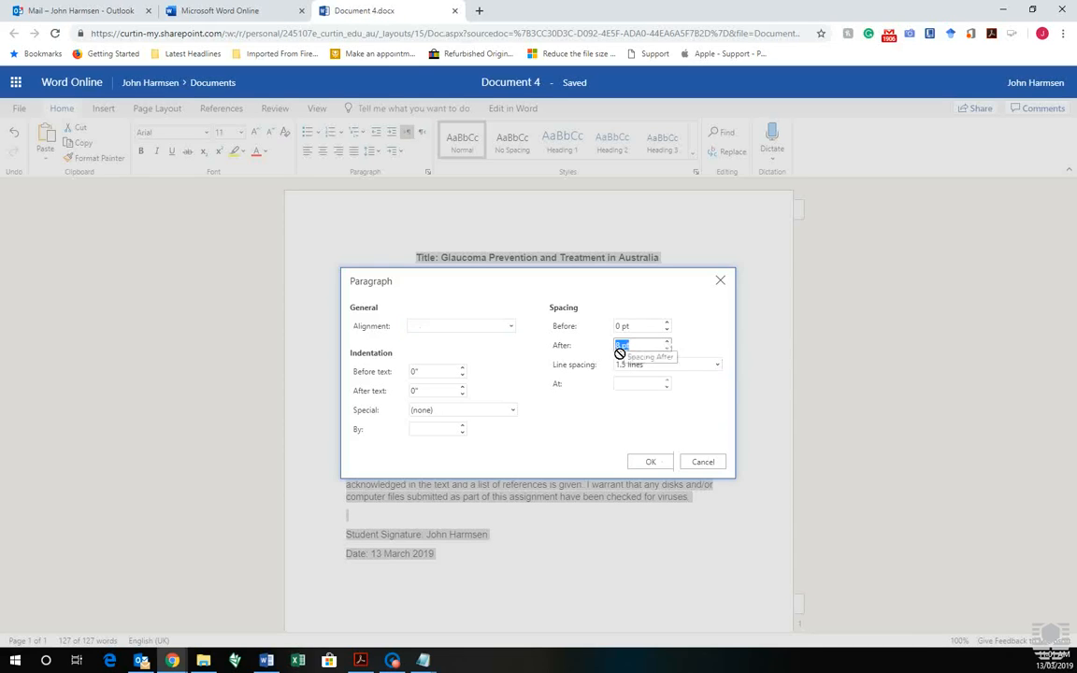
type("0")
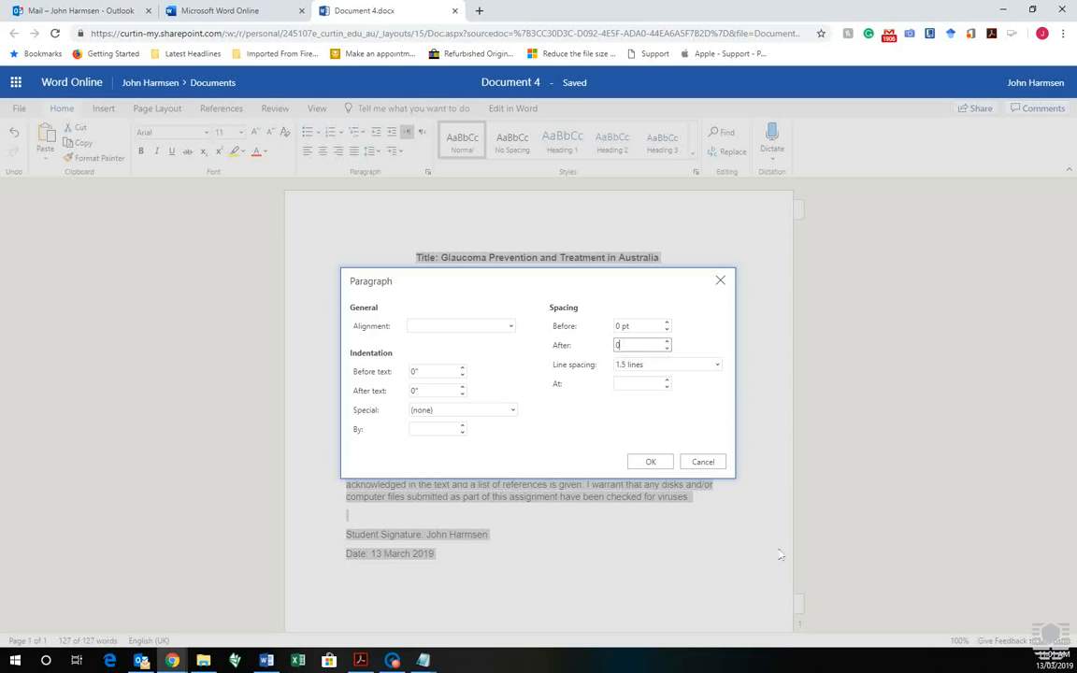
left_click(655, 462)
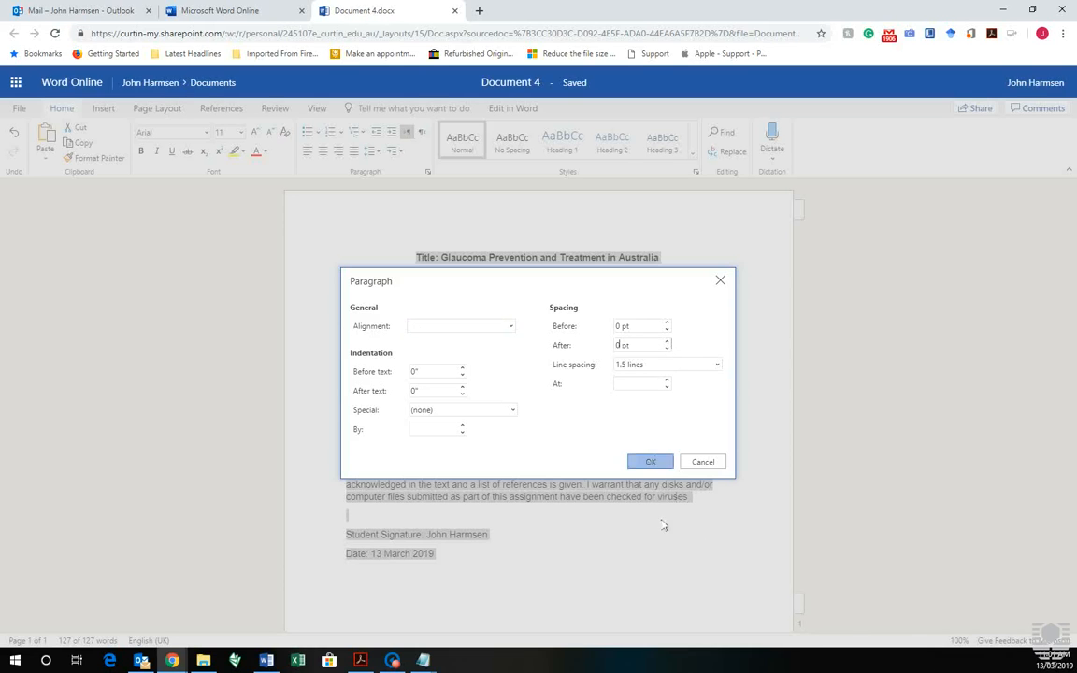